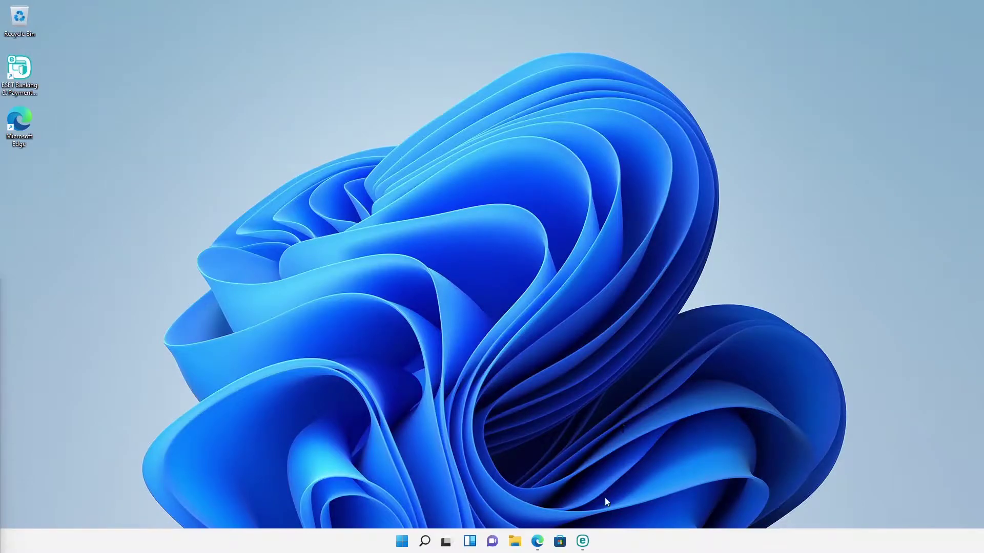
Step: Check ESET's Update page showing version 15.0.16.0, then open Microsoft Edge
click(583, 541)
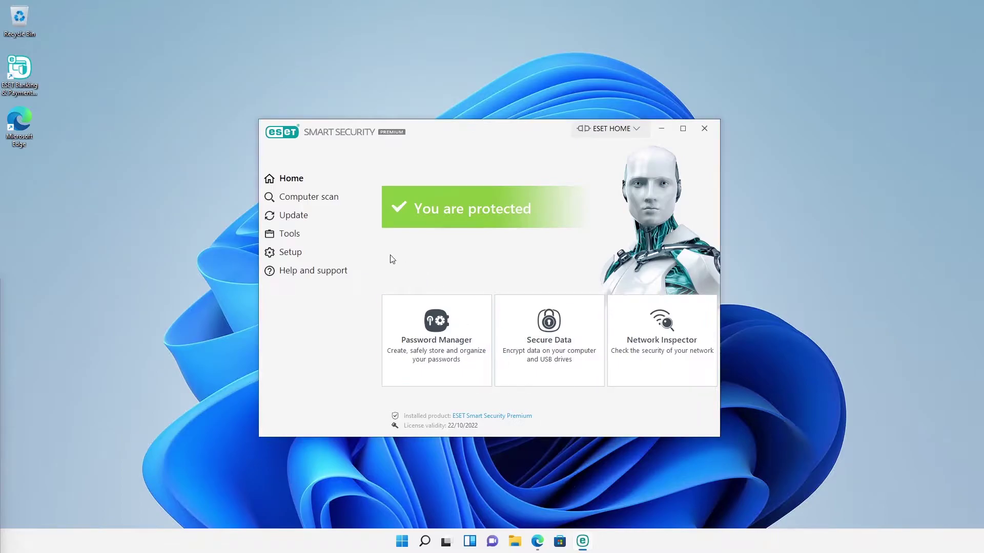
click(307, 217)
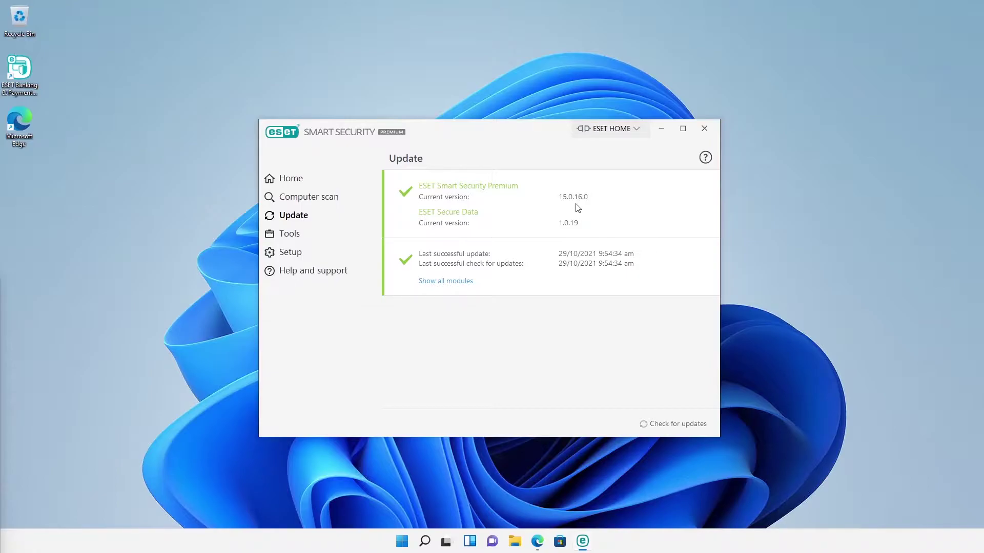
click(538, 542)
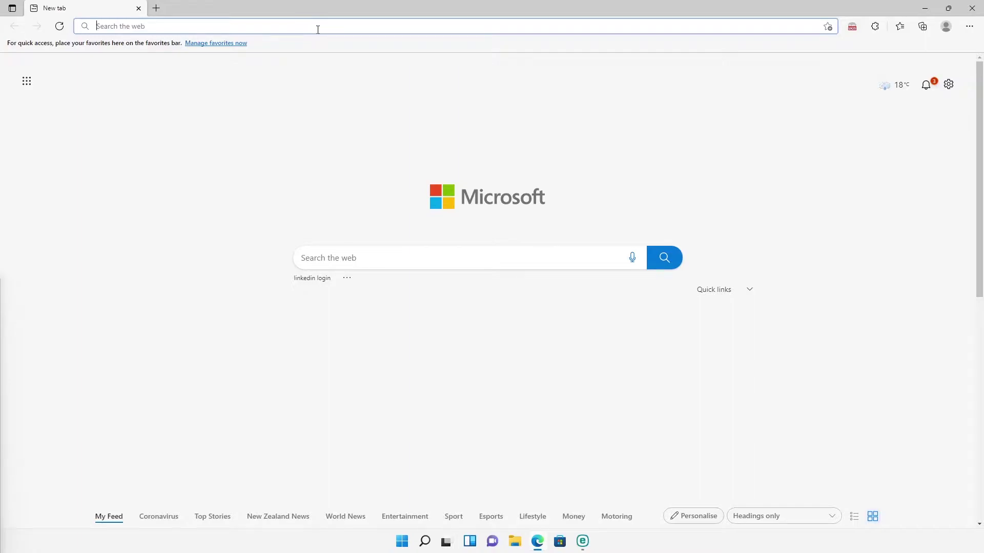
Step: Go to home.eset.com and log in to the ESET HOME account
text(home.eset.com%252Fcallback%26response_type%3Dcode%26sco...)
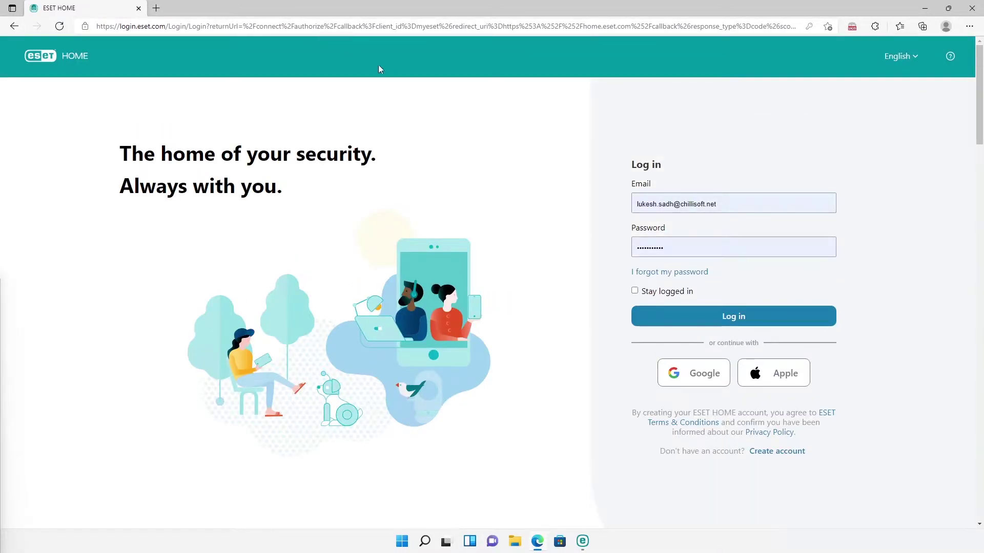
click(709, 317)
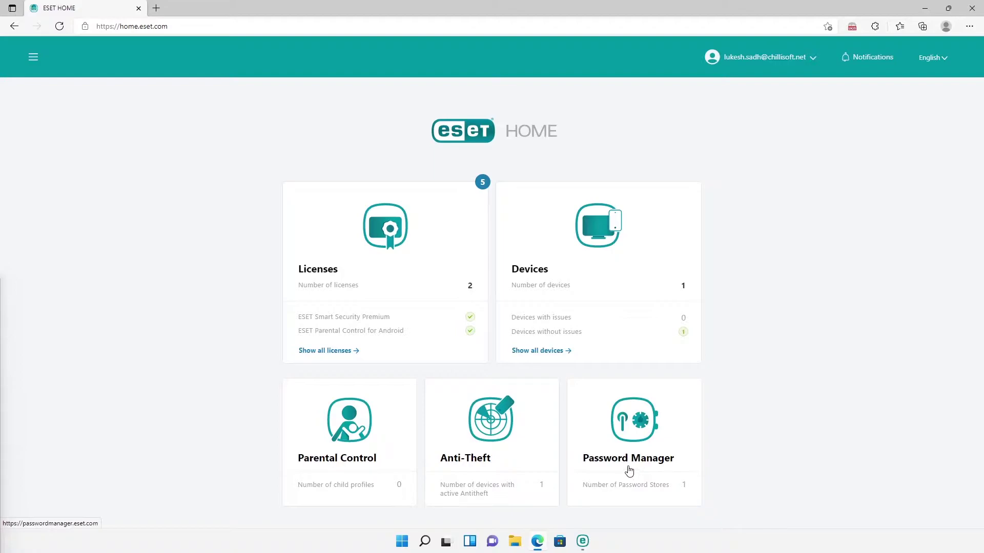
Step: Open the Smart Security Premium license and show details for the Android Demo and DemoMachine devices
click(357, 355)
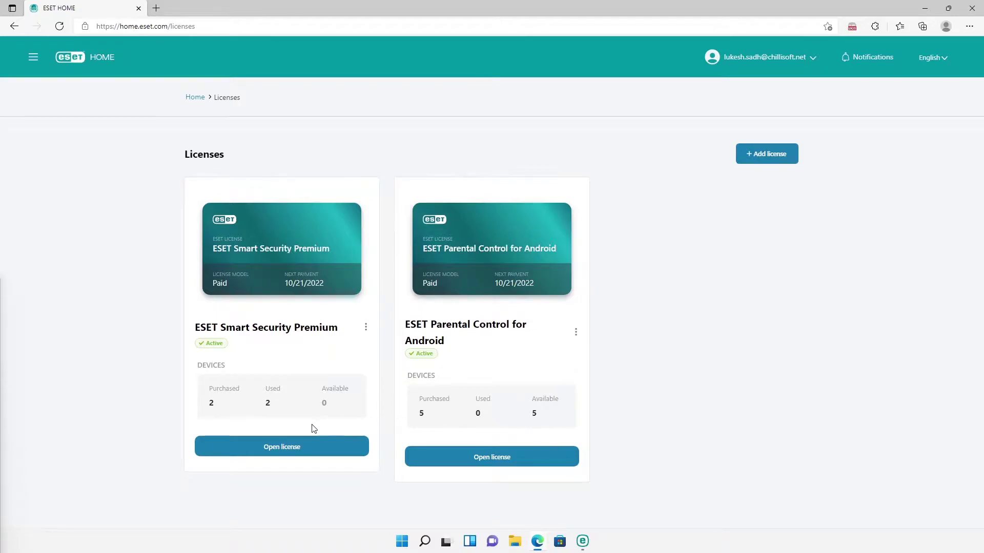
click(290, 447)
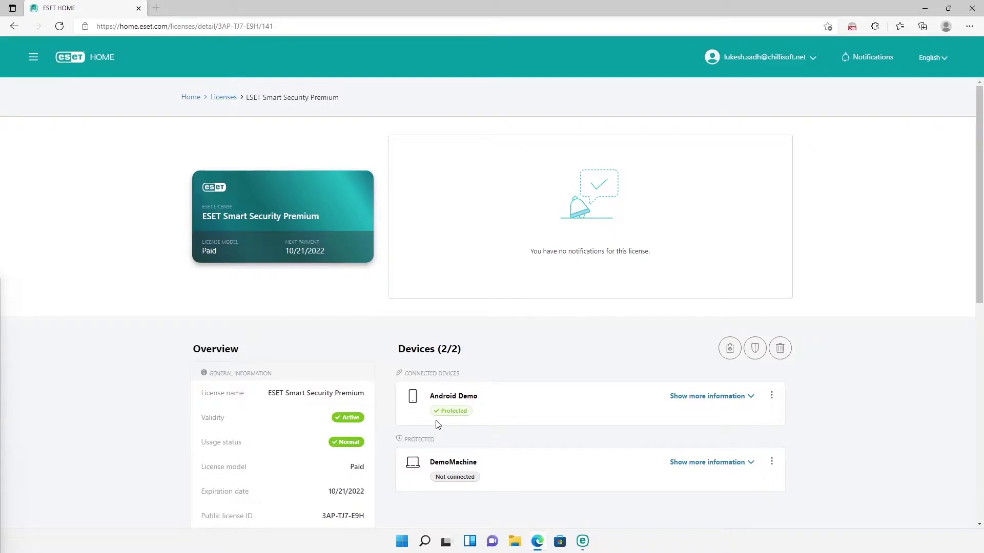
click(708, 397)
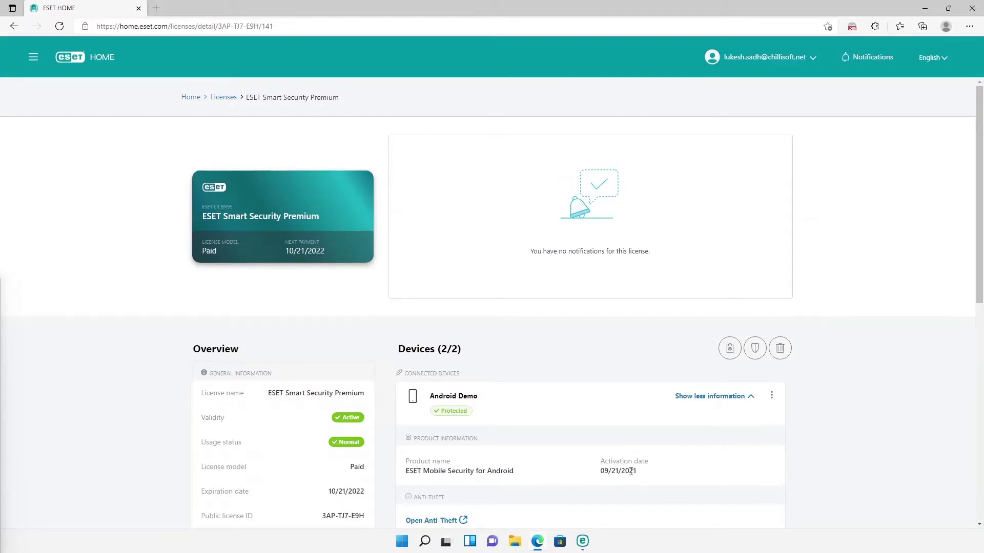
scroll(630, 472, down, 1)
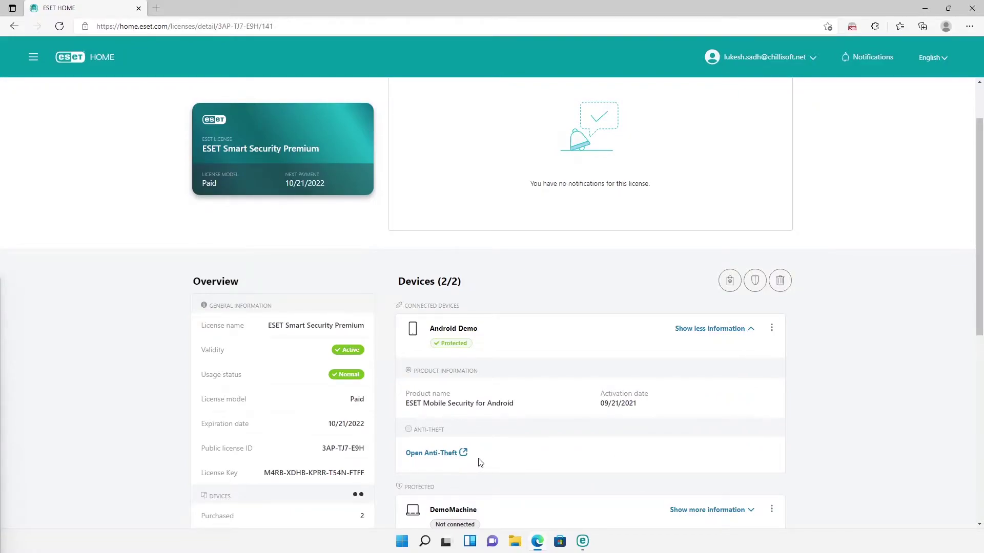
scroll(480, 463, down, 1)
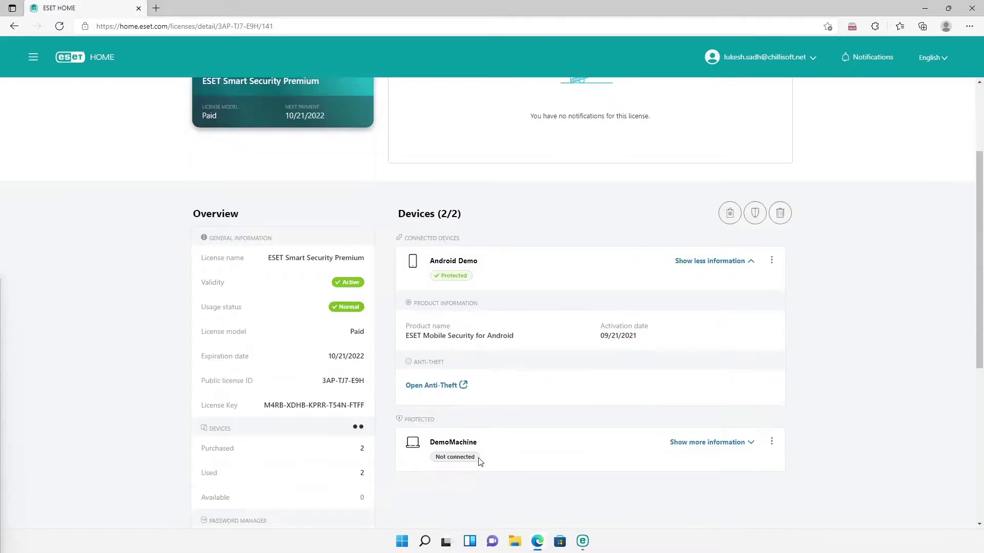
scroll(480, 463, down, 1)
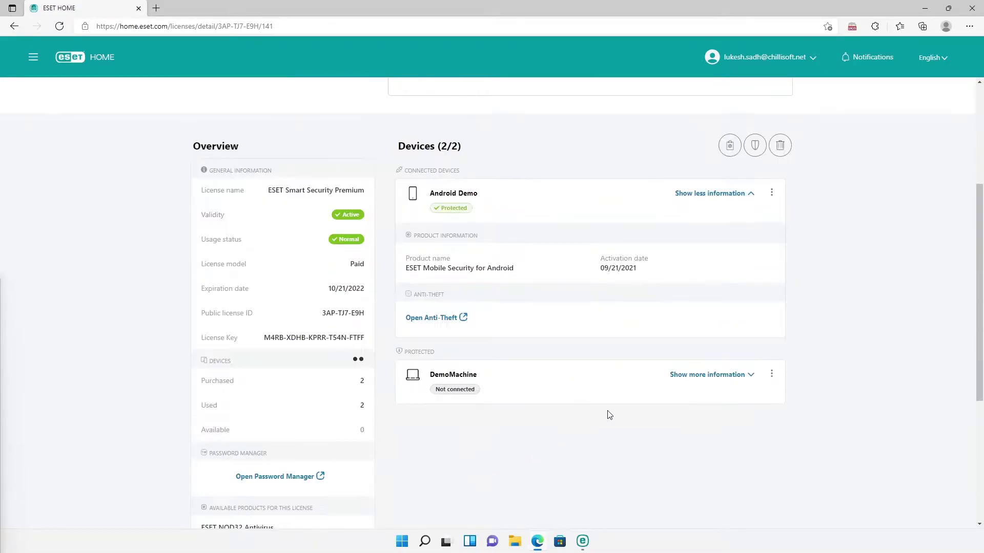
click(691, 379)
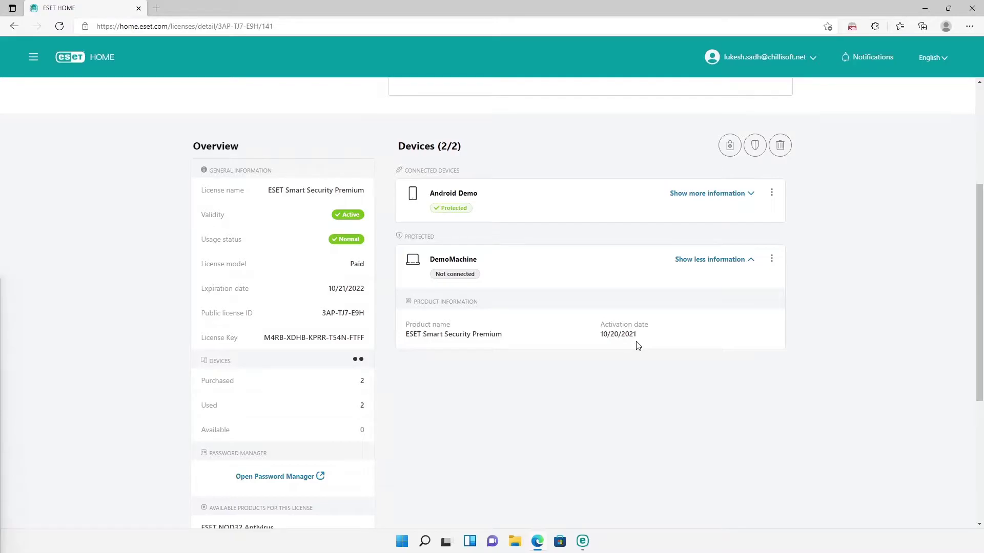
Step: Minimize Edge and start connecting this computer to ESET HOME using a QR code
click(925, 9)
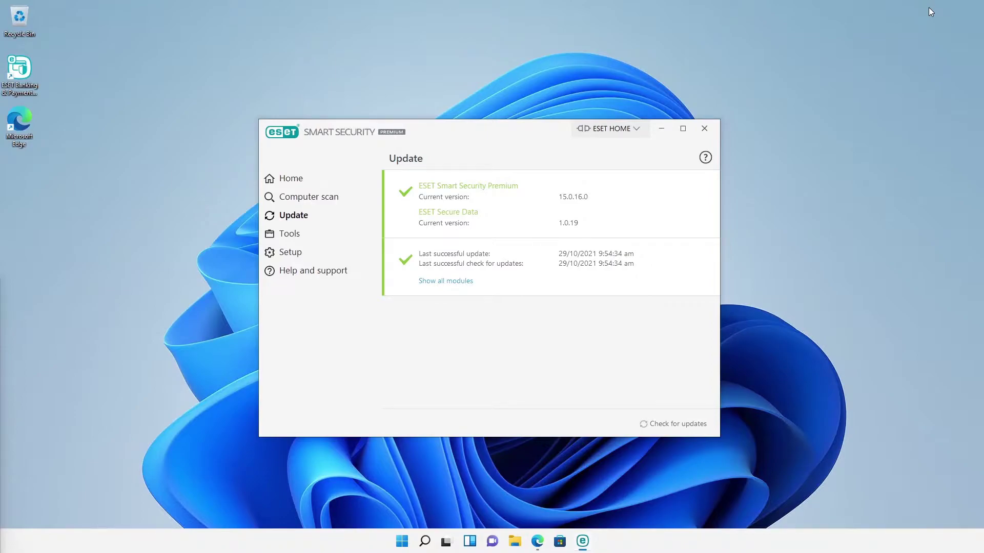
click(598, 130)
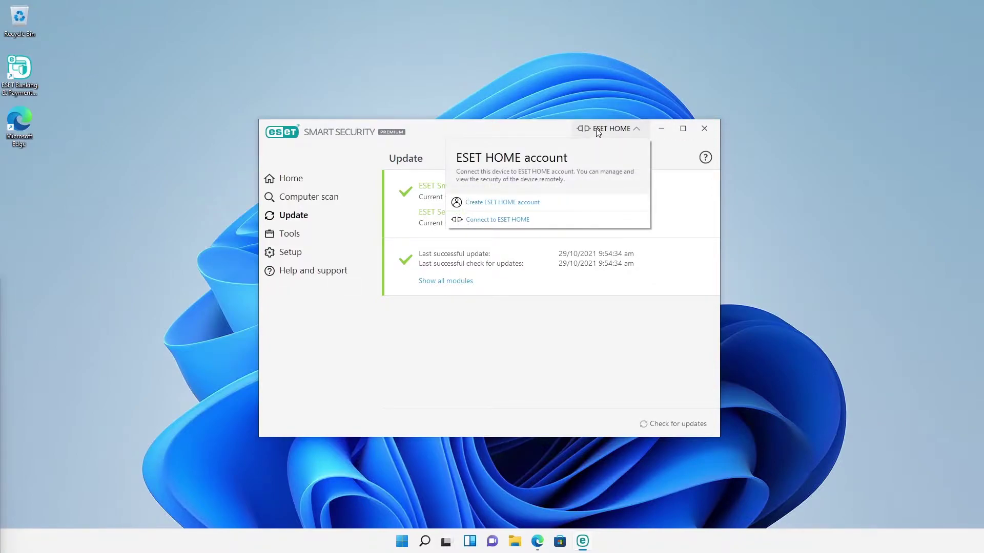
click(490, 220)
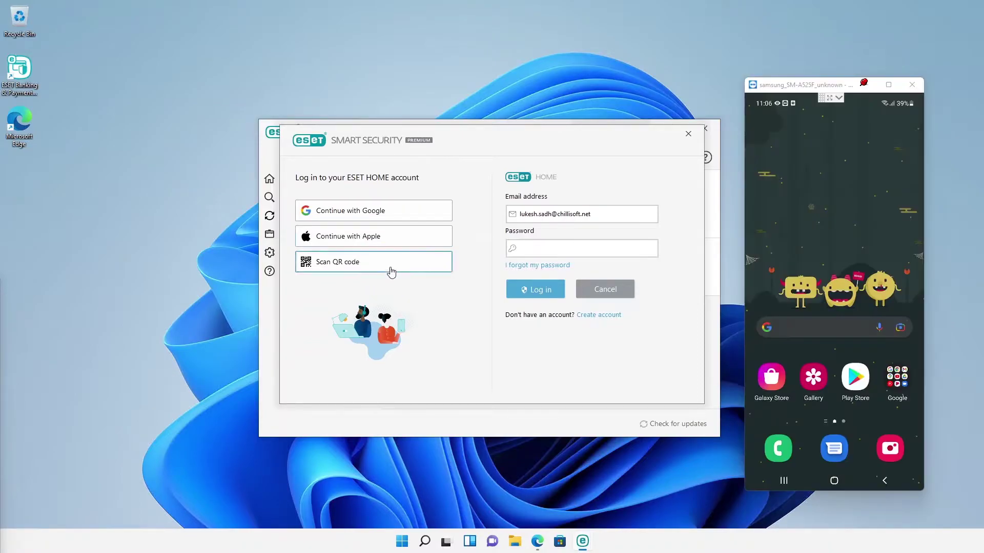
click(391, 270)
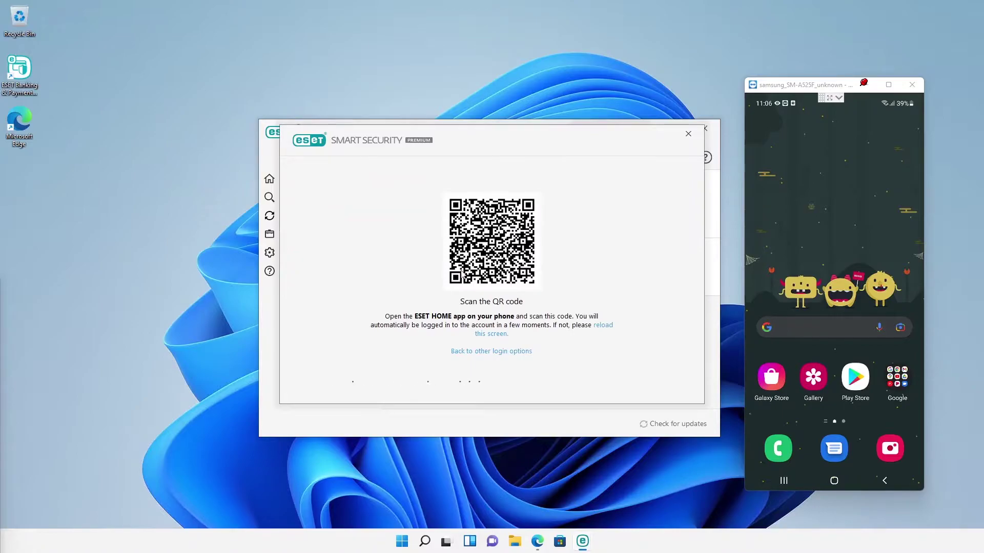
Step: Scan the QR code with the ESET HOME phone app and confirm connecting DemoMachine
drag(816, 291, 820, 170)
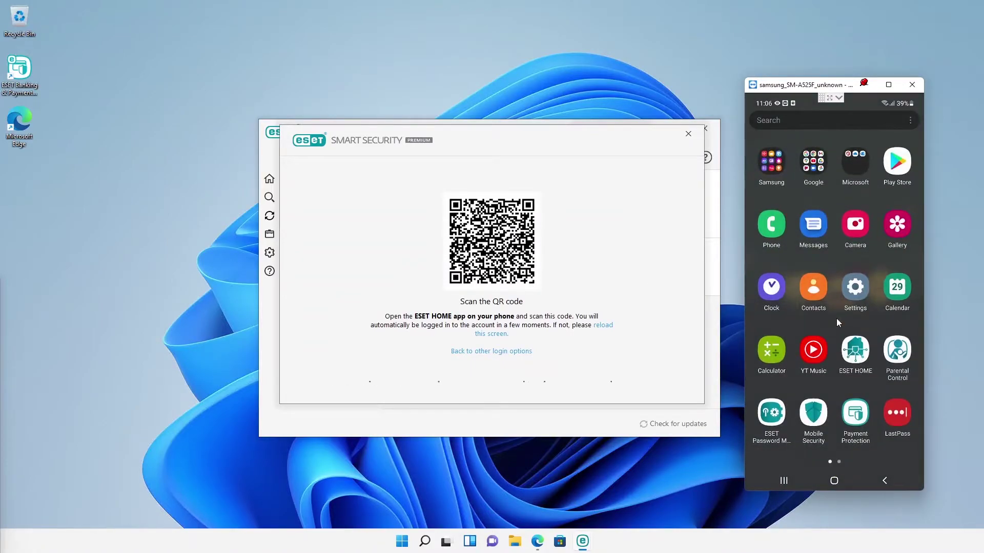
click(854, 353)
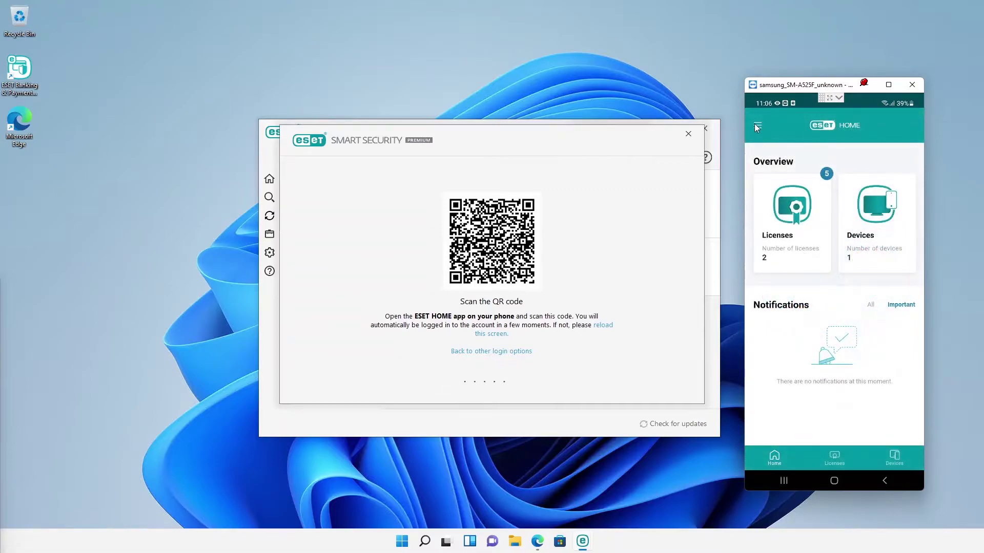
click(756, 127)
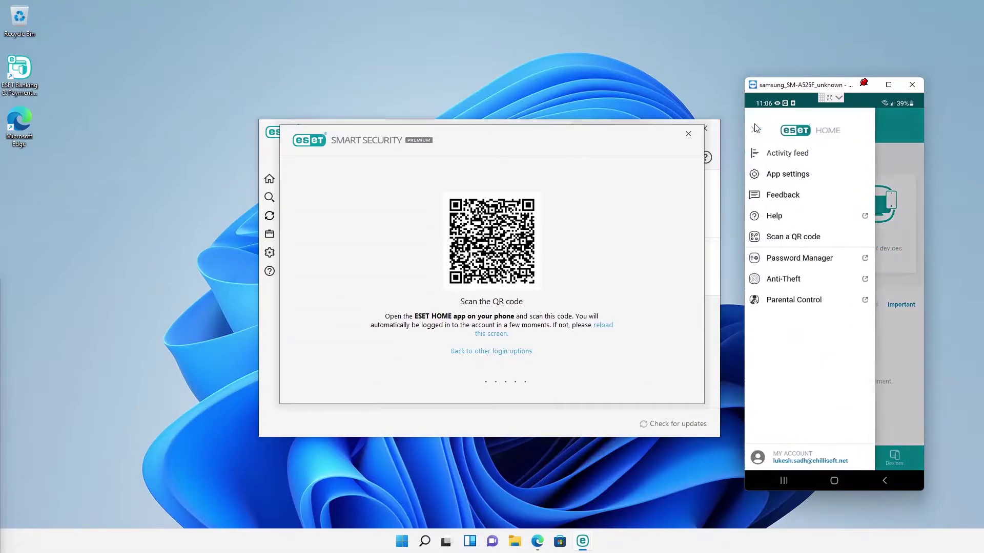
click(772, 241)
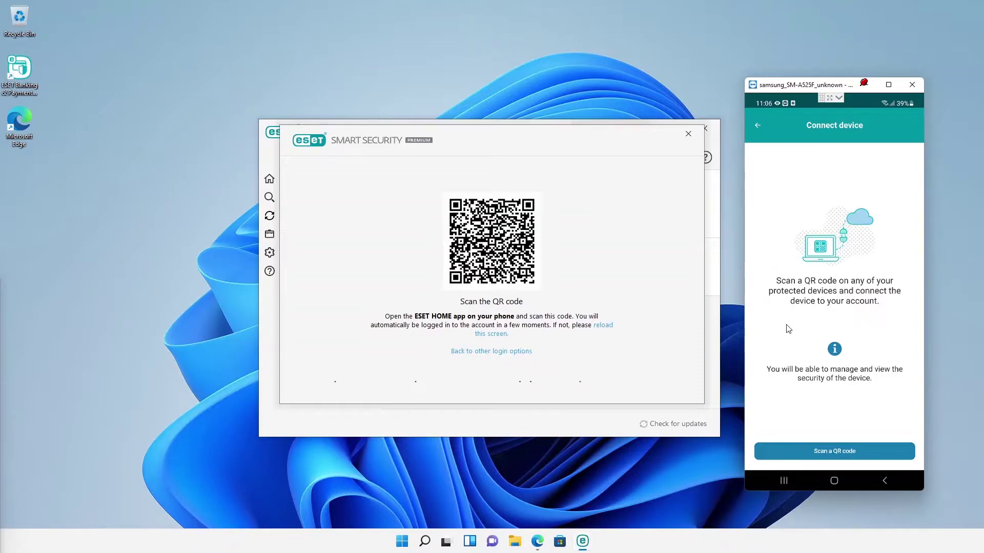
click(812, 459)
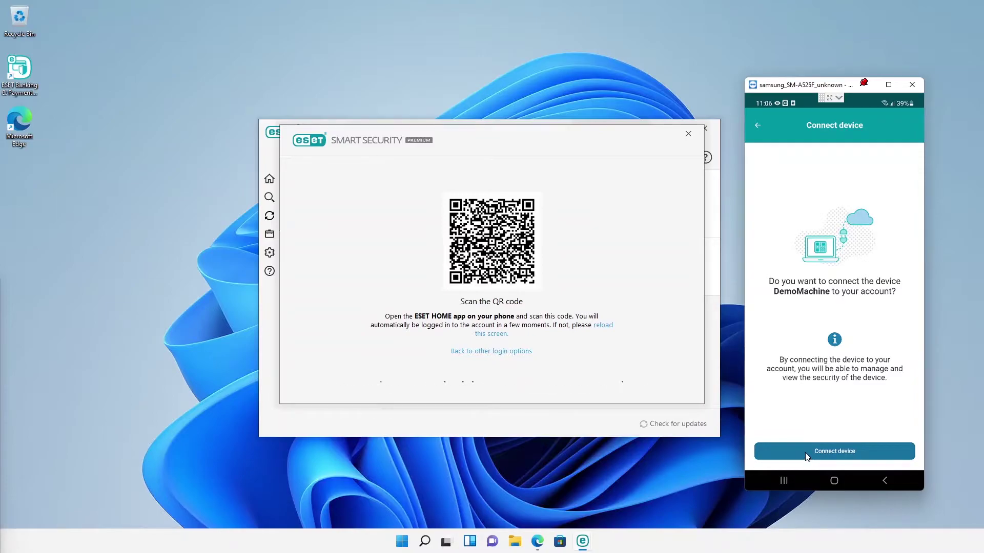
click(806, 456)
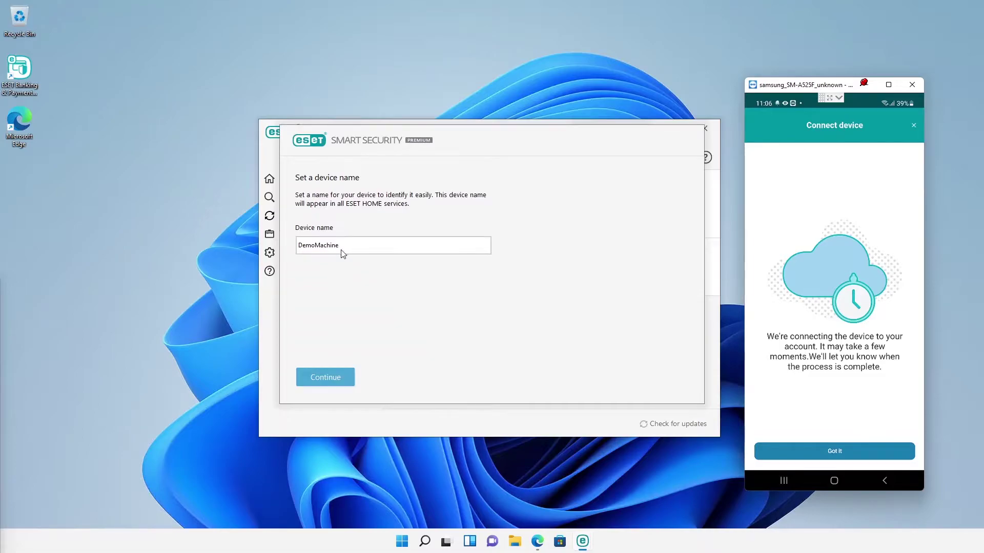
Step: Keep DemoMachine as the device name, finish, and view its details in the phone app
click(338, 378)
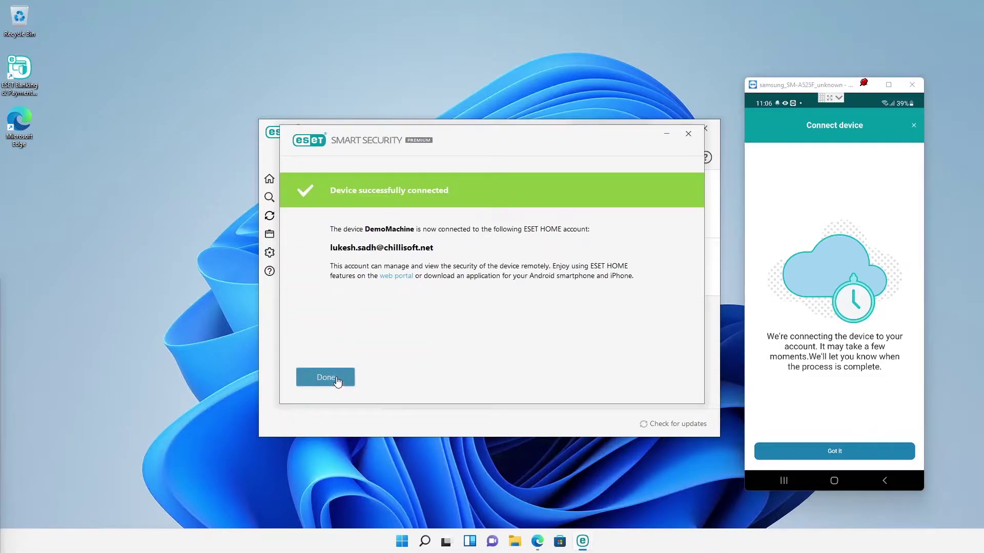
click(326, 377)
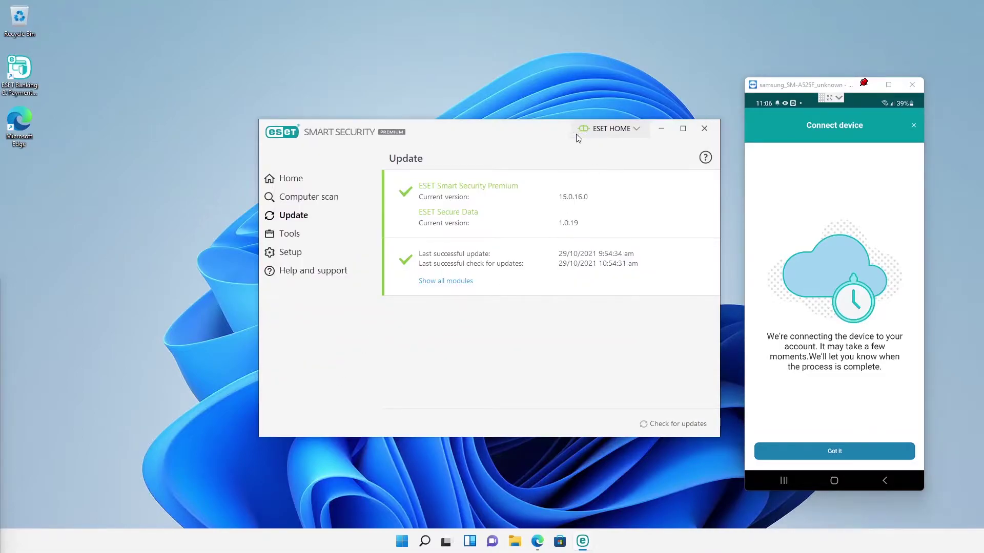
click(834, 451)
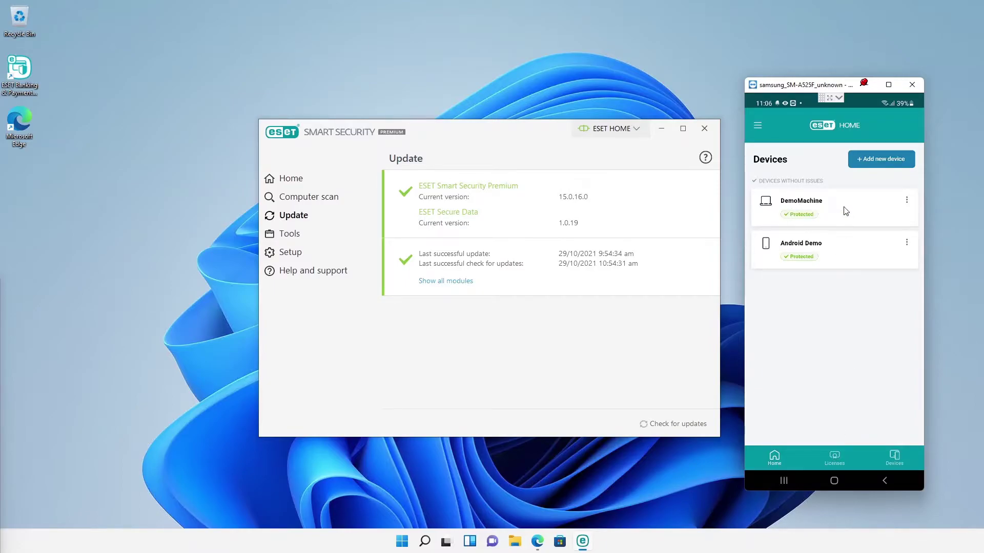
click(888, 208)
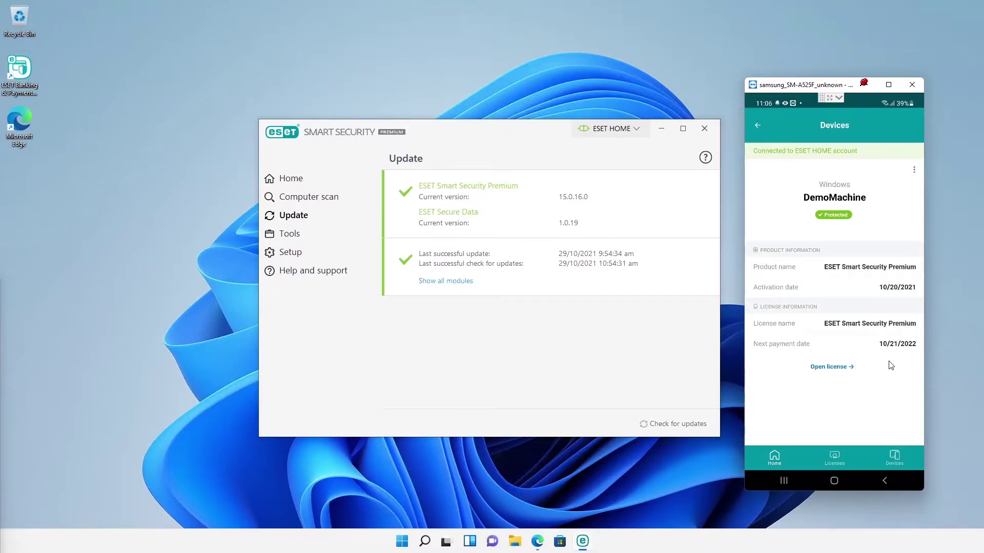
Step: In Network Inspector, view the home router's network services scan report
click(869, 88)
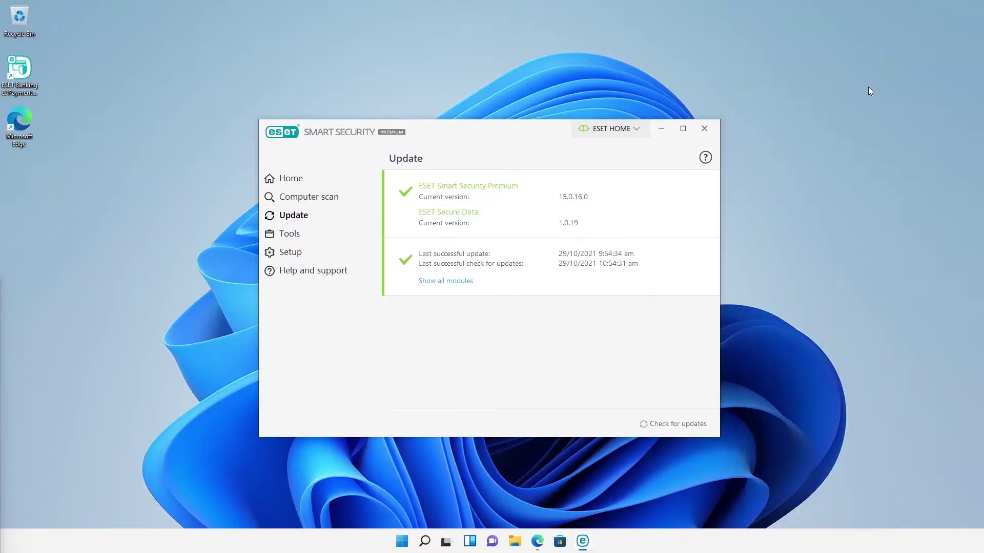
click(279, 183)
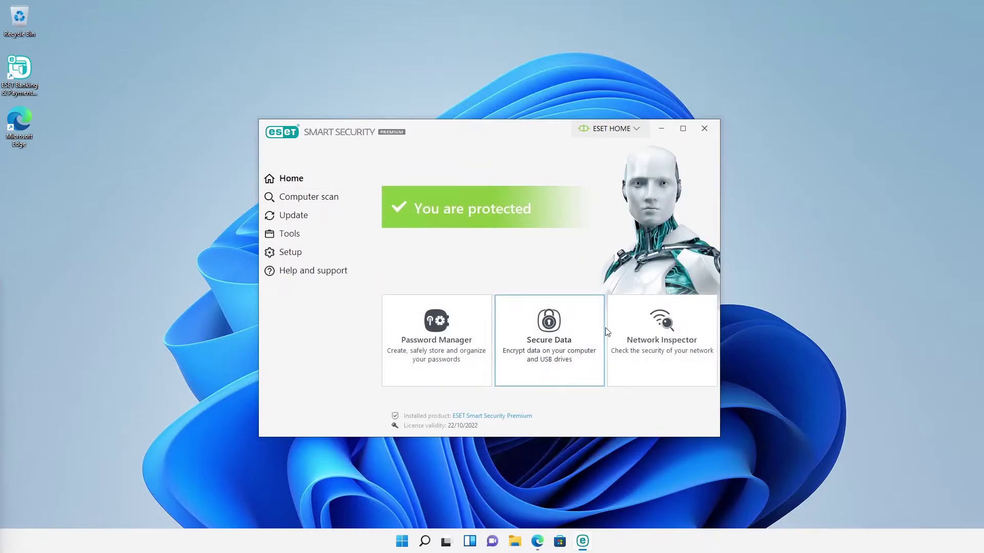
click(670, 354)
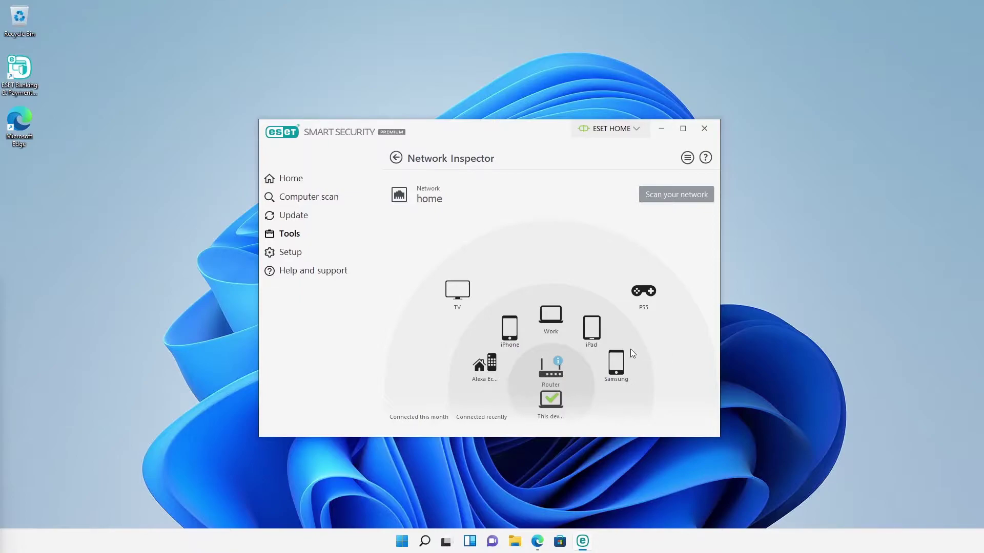
click(560, 361)
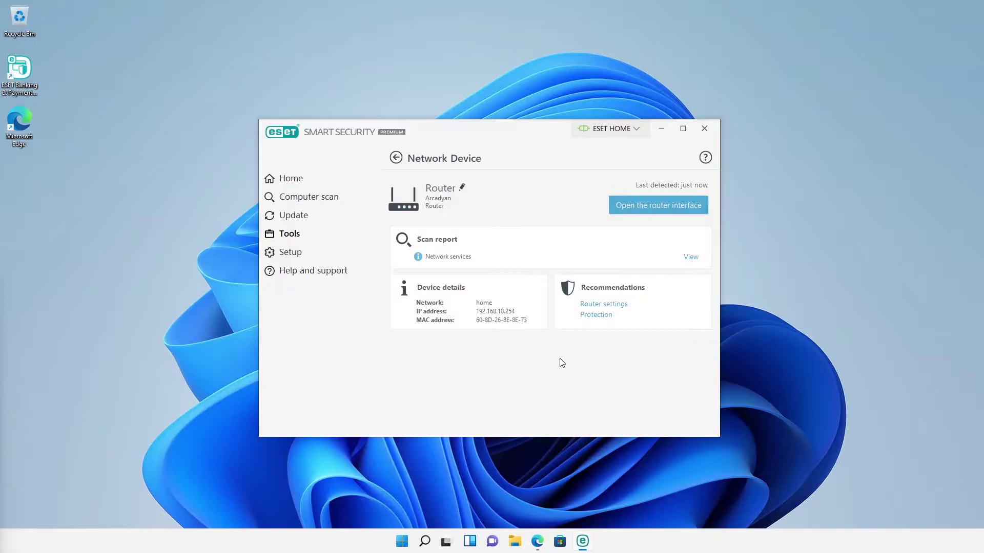
click(690, 258)
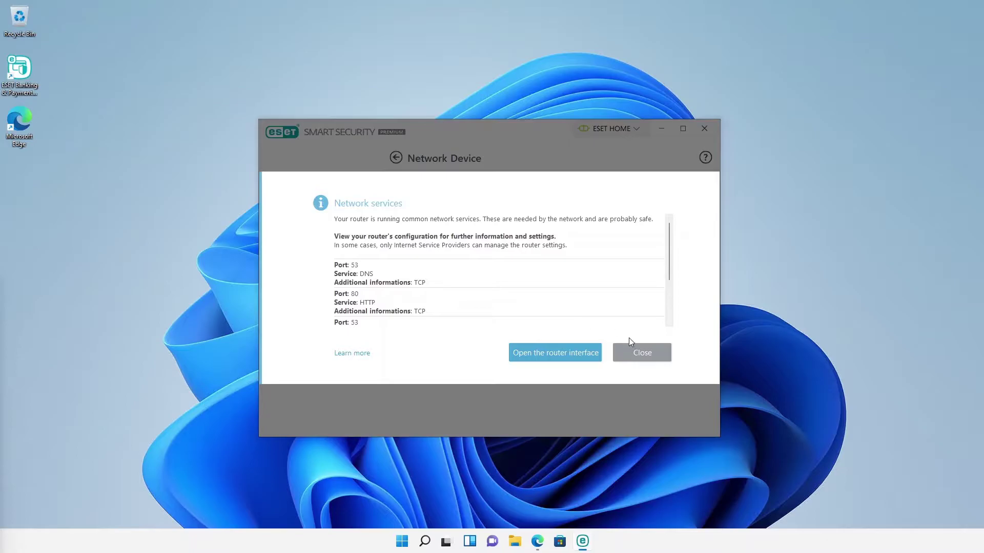
click(630, 353)
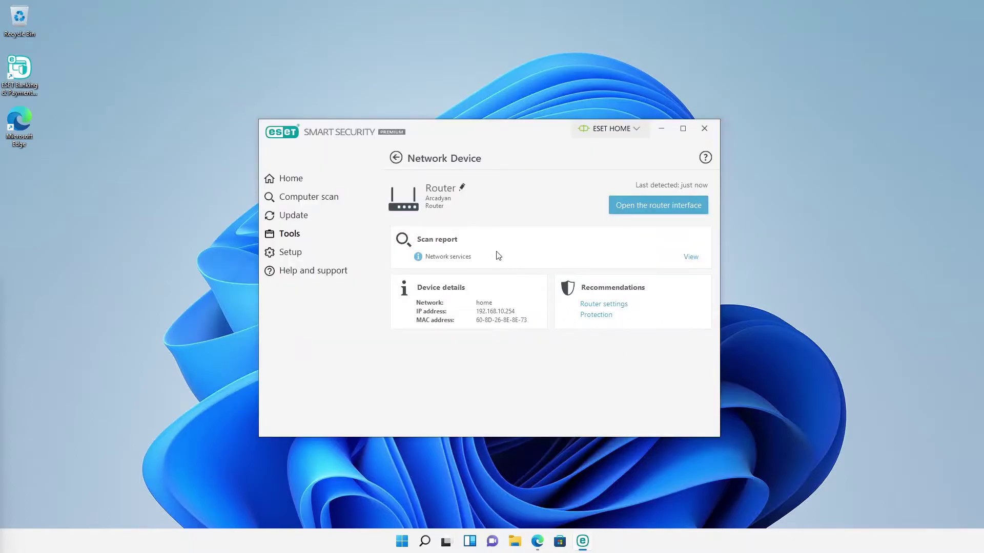
click(400, 164)
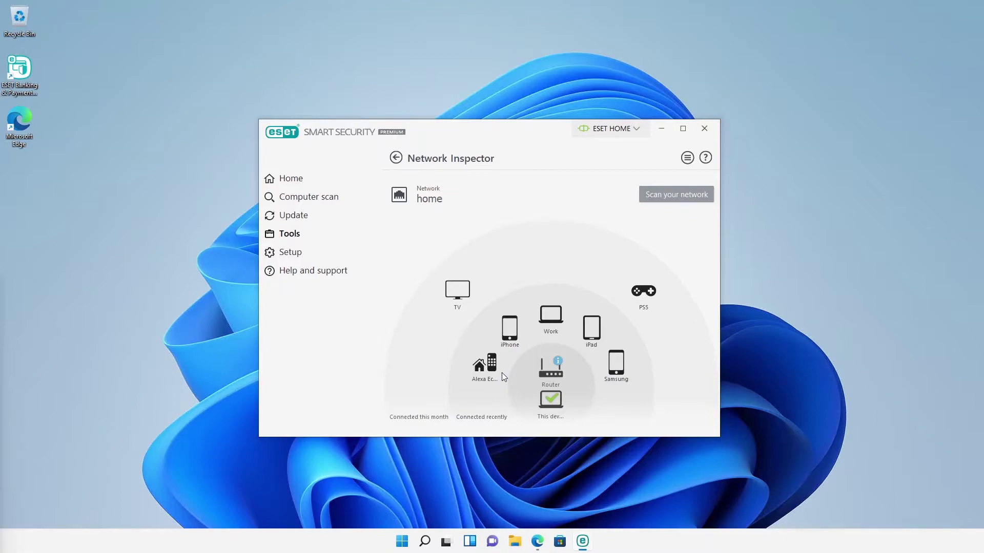
Step: Change the Alexa Echo device type to Audio and return to the overview
click(497, 371)
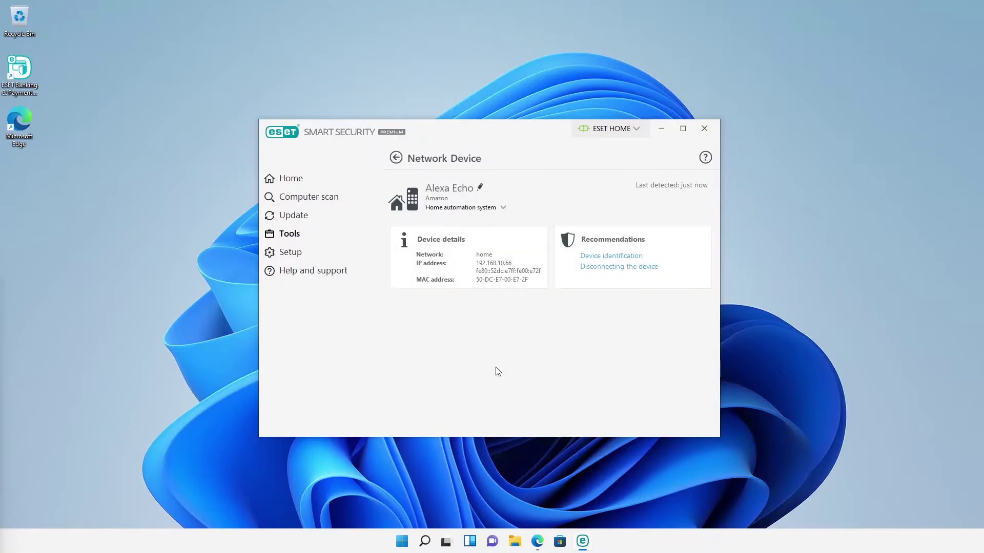
click(502, 209)
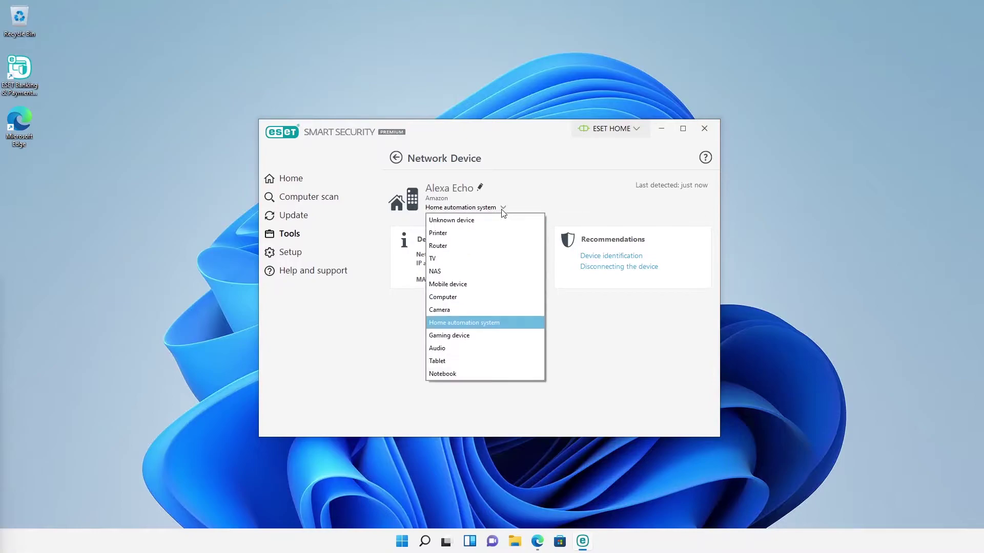
click(463, 348)
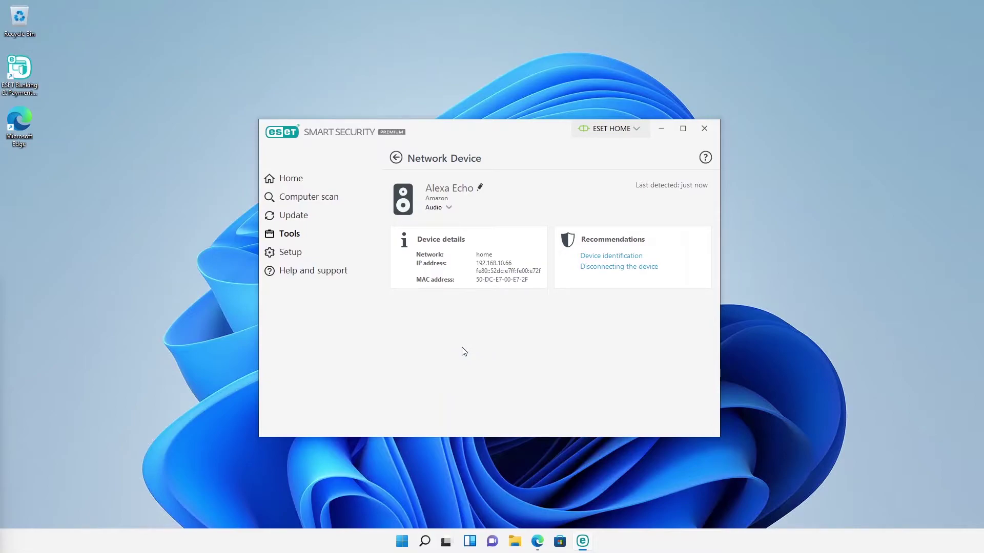
click(396, 158)
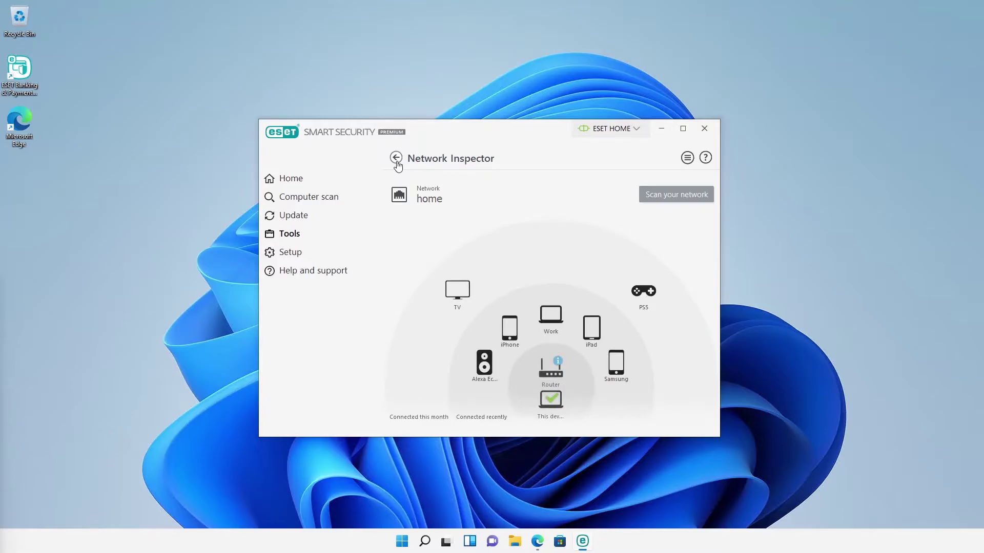
click(397, 160)
Step: Open the Password Manager section and its download options page in Edge
click(448, 338)
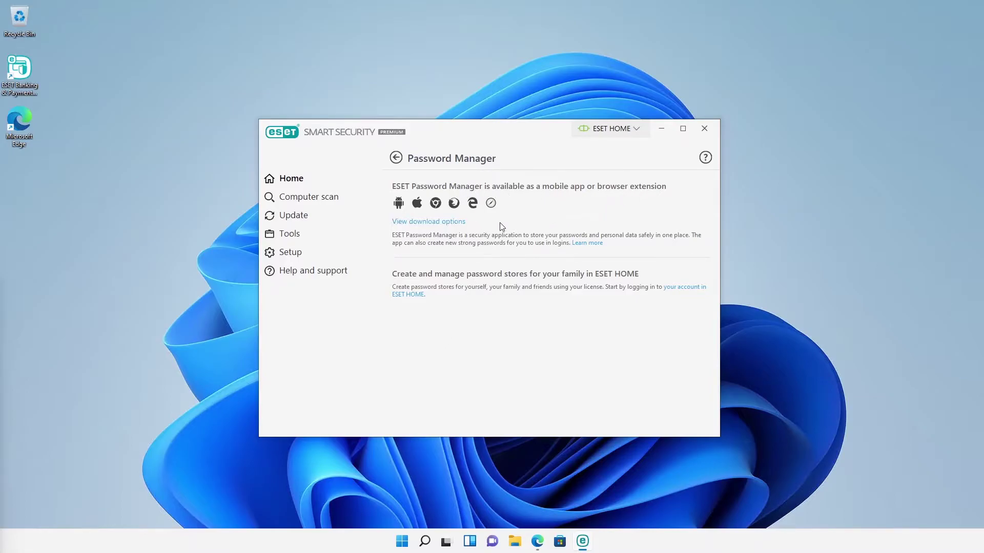
click(457, 222)
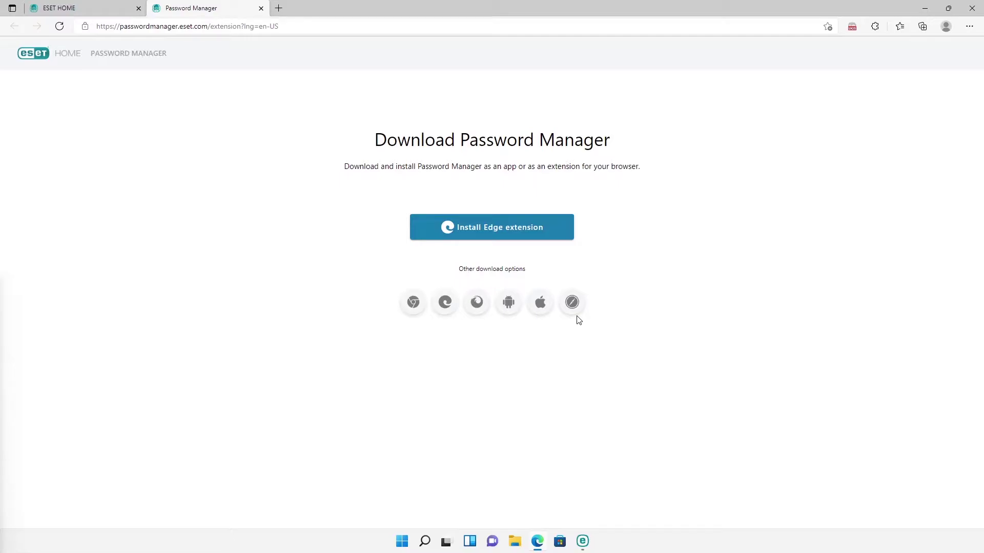
Step: Log in to the ESET Password Manager extension with the account e-mail and master password
click(852, 29)
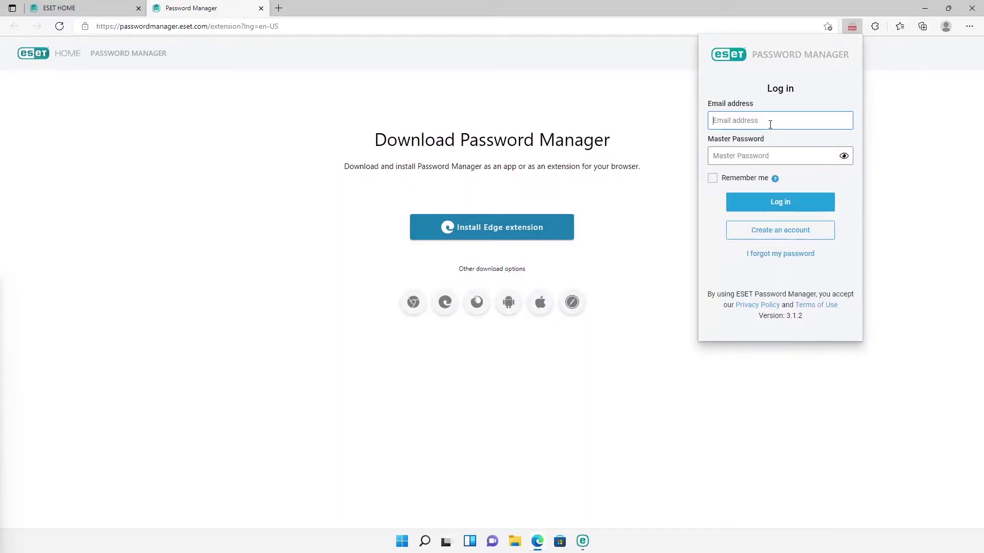
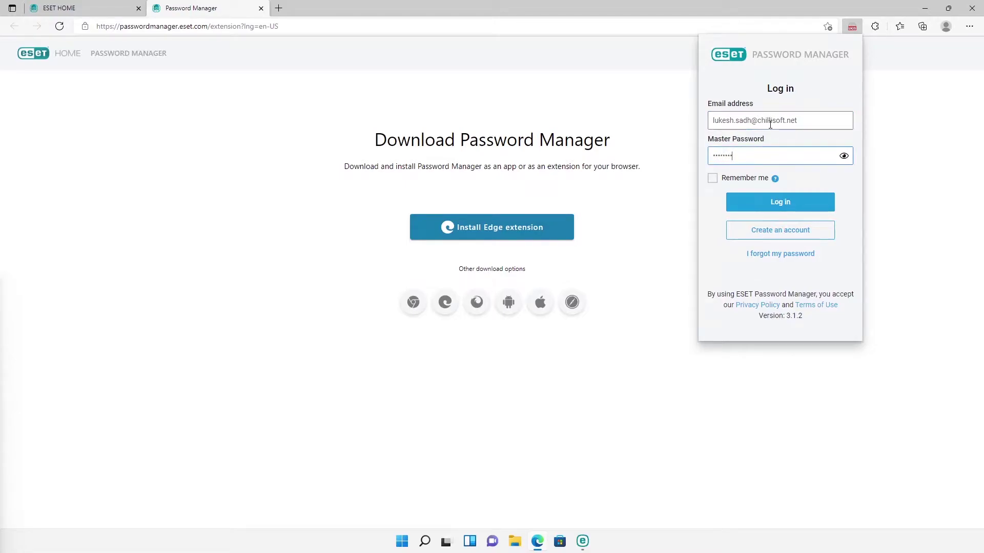
key(Return)
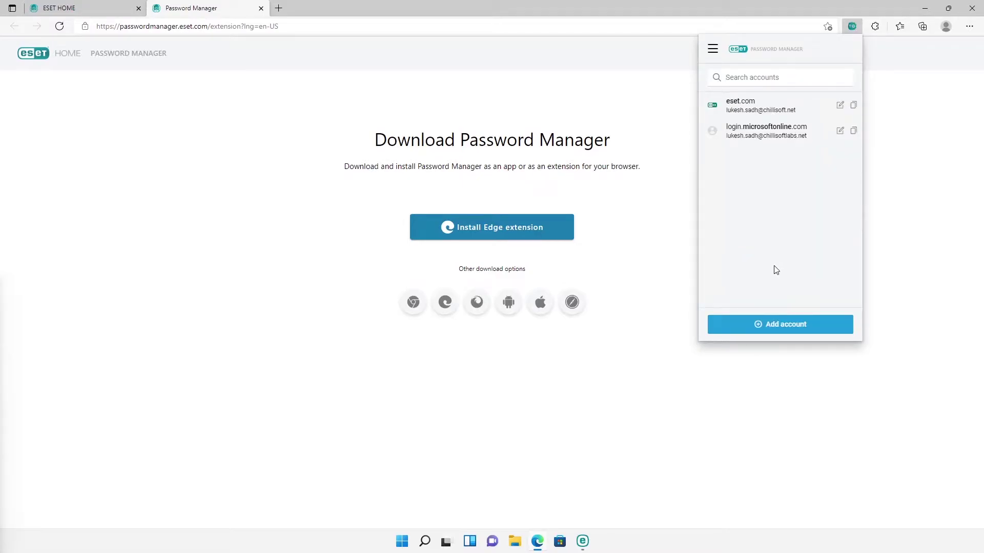
Step: Add and save a new facebook.com account with a password
click(774, 324)
click(748, 159)
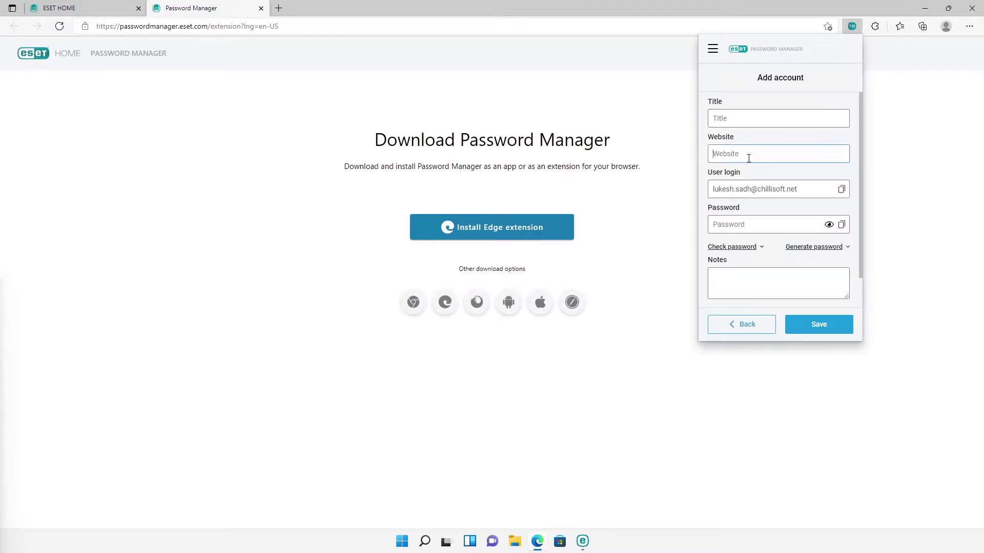
text(face)
click(752, 175)
click(743, 224)
text(1234)
click(797, 328)
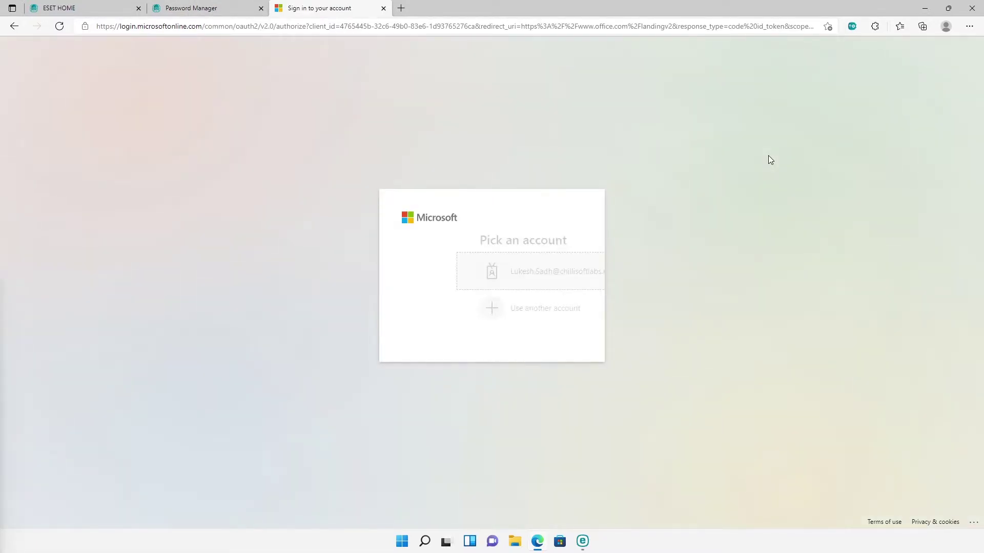
Step: Pick the Microsoft account and fill its password from the saved ESET login
click(557, 278)
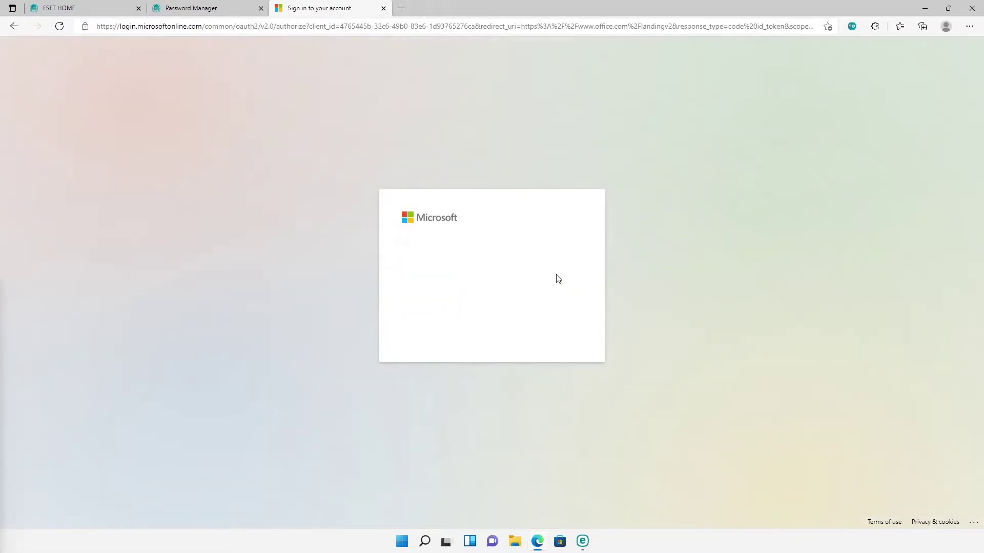
click(572, 281)
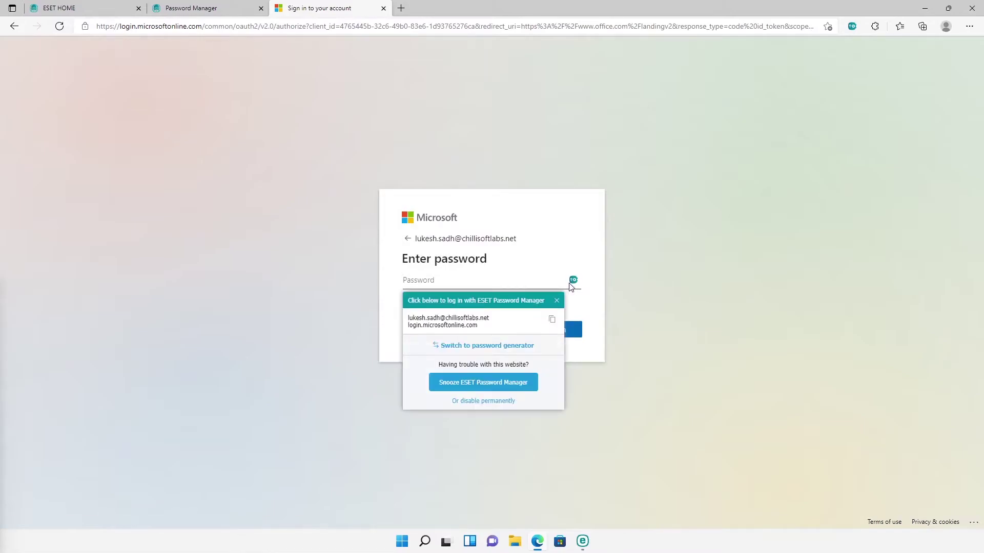
click(529, 323)
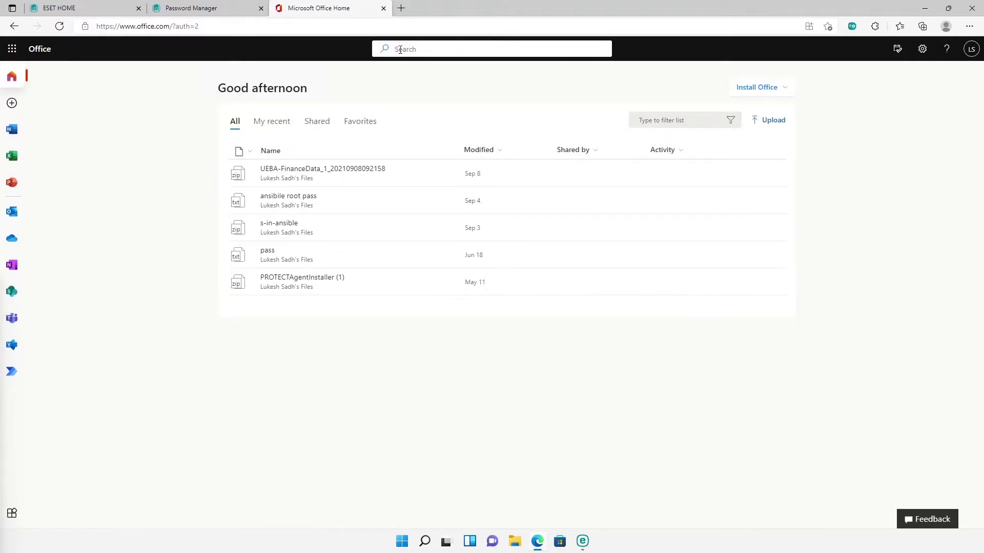
Step: Close the Office tab, open Identities in the password manager, and abandon a new identity
click(383, 8)
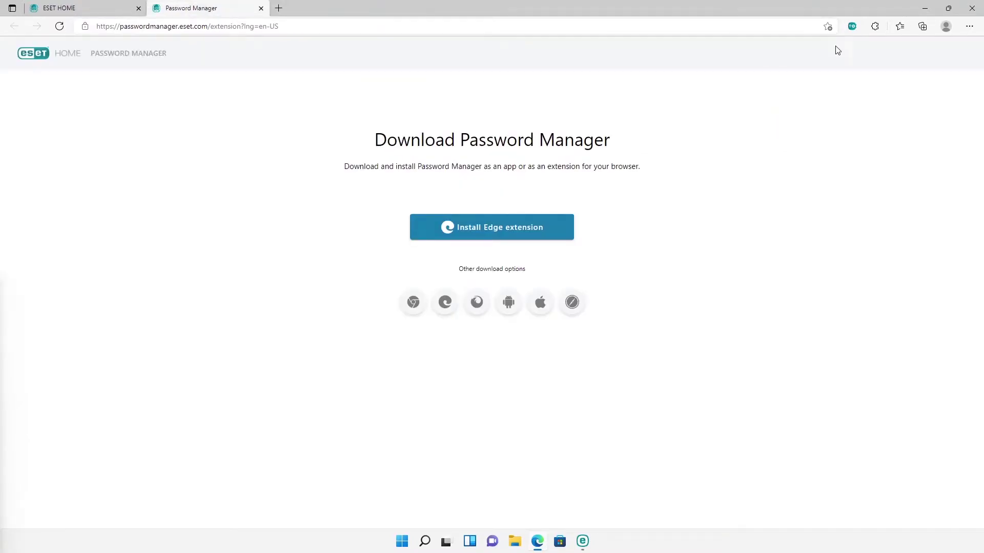
click(853, 28)
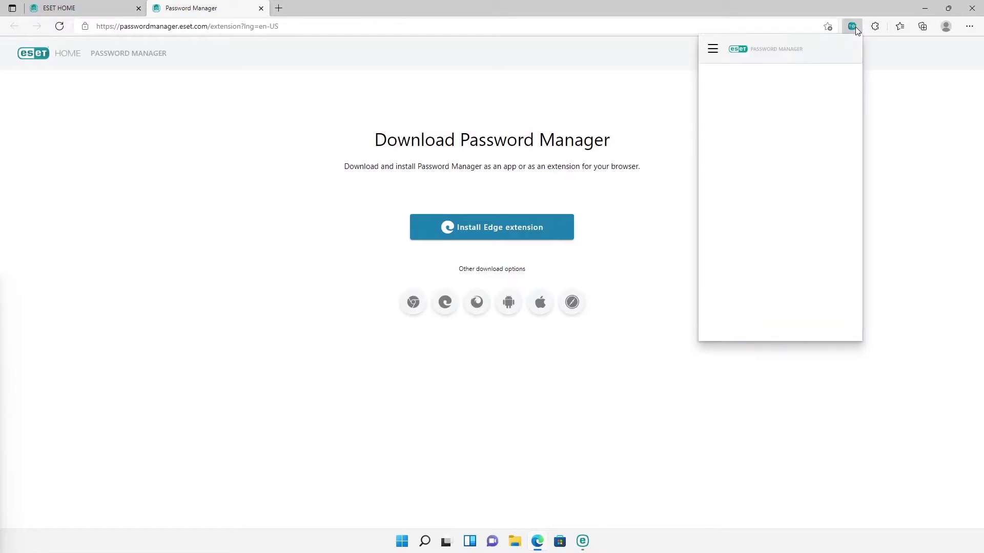
click(713, 49)
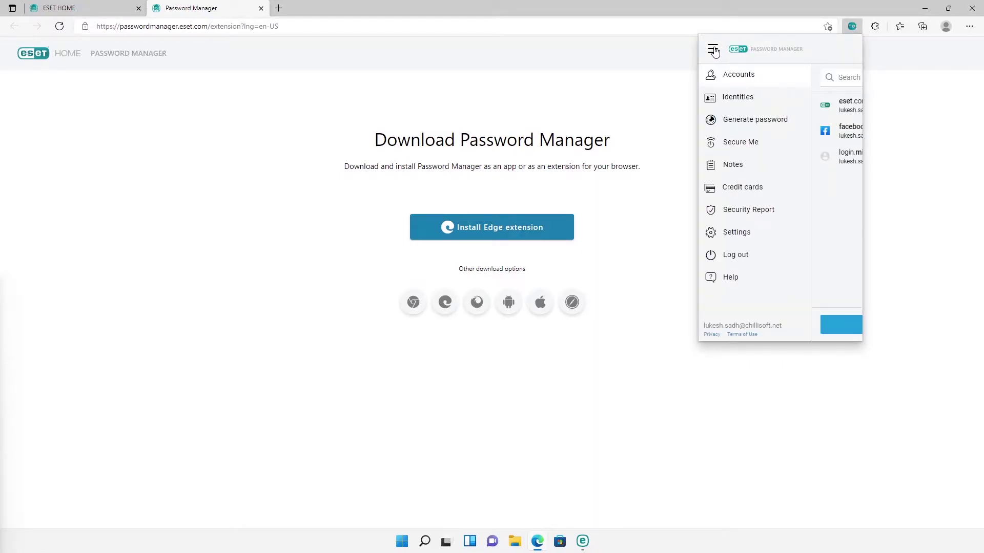
click(718, 99)
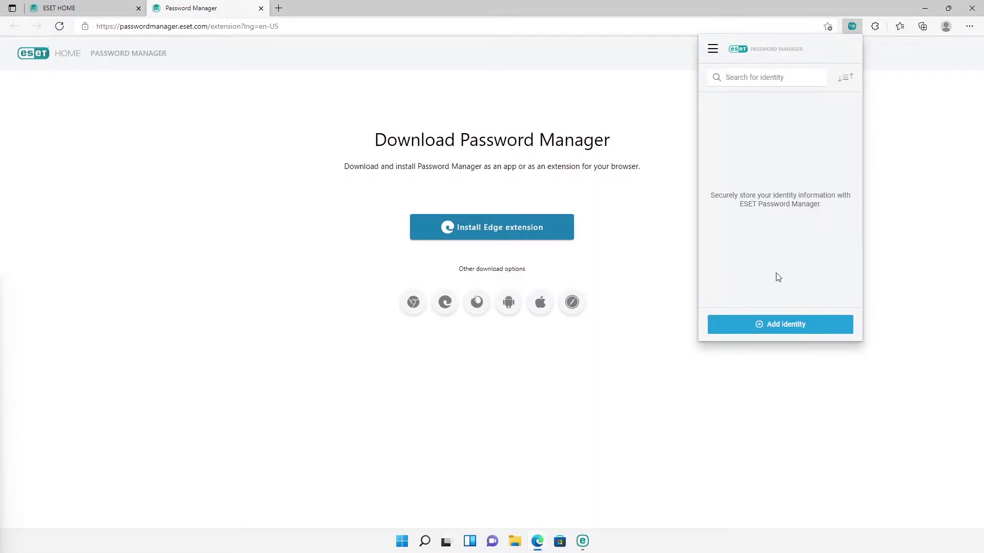
click(776, 329)
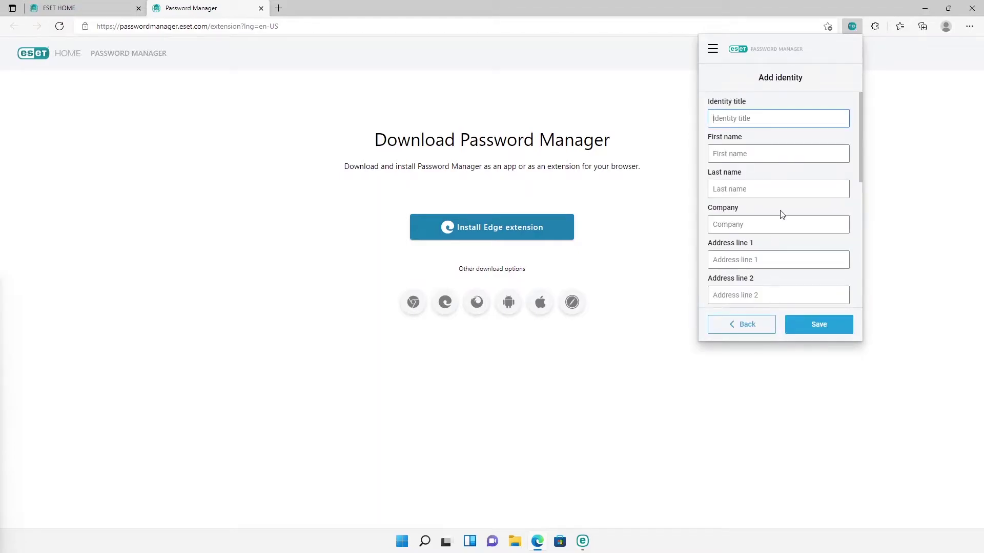
scroll(780, 216, down, 3)
scroll(779, 218, down, 3)
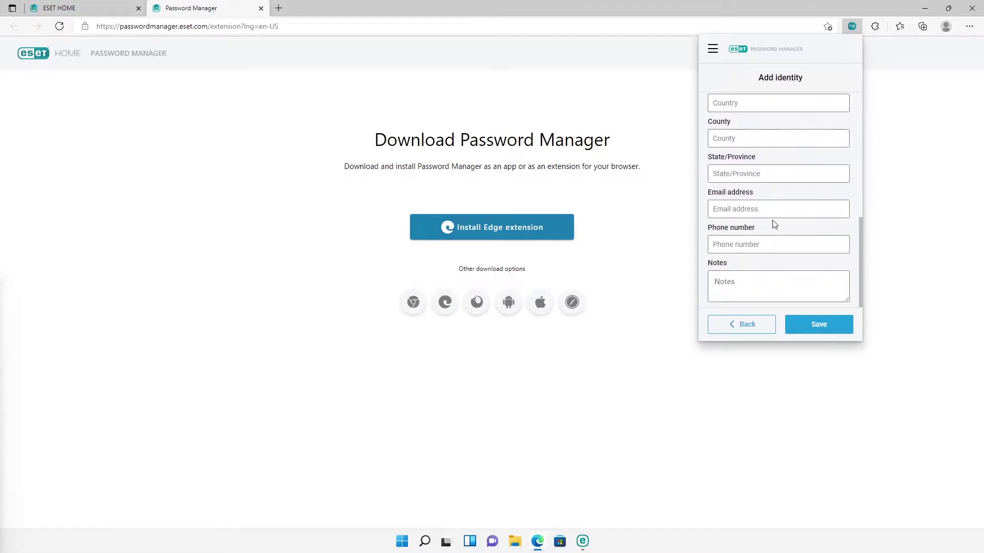
click(752, 321)
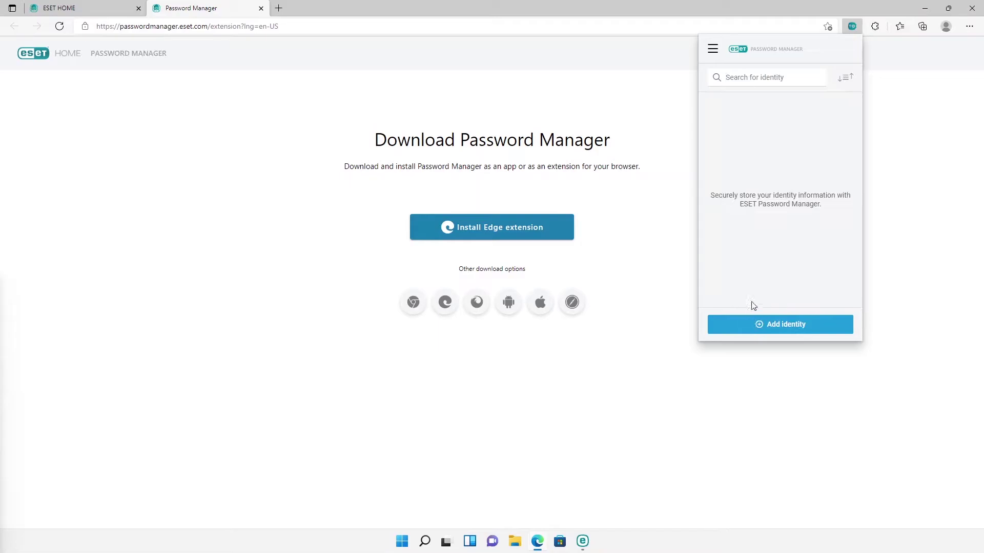
Step: Set the password generator to All characters with length 19
click(717, 58)
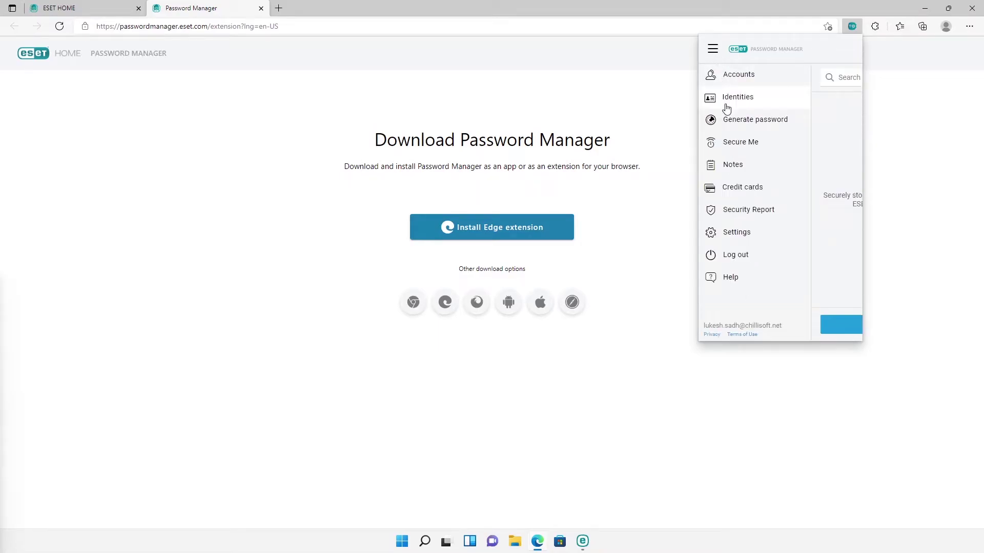
click(728, 123)
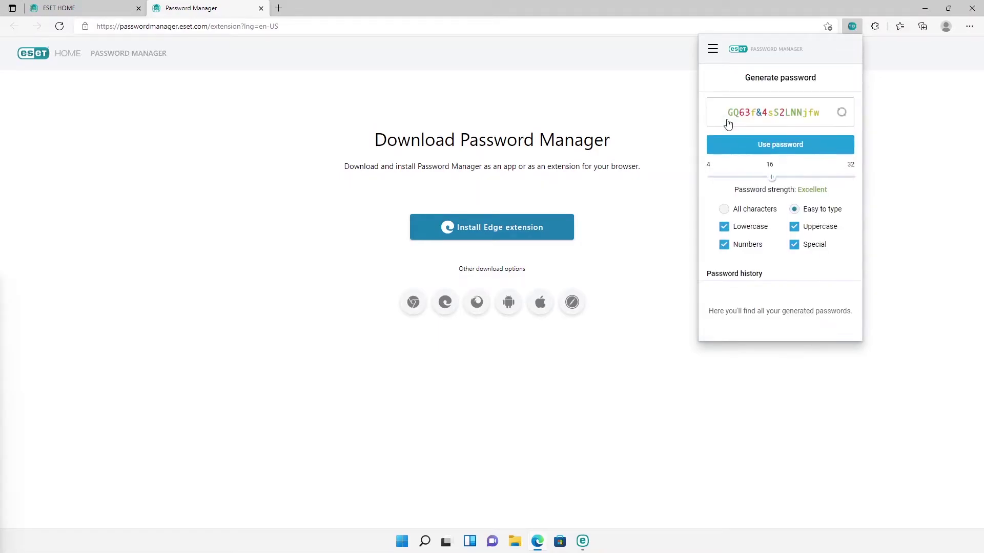
click(724, 212)
drag(775, 181, 786, 181)
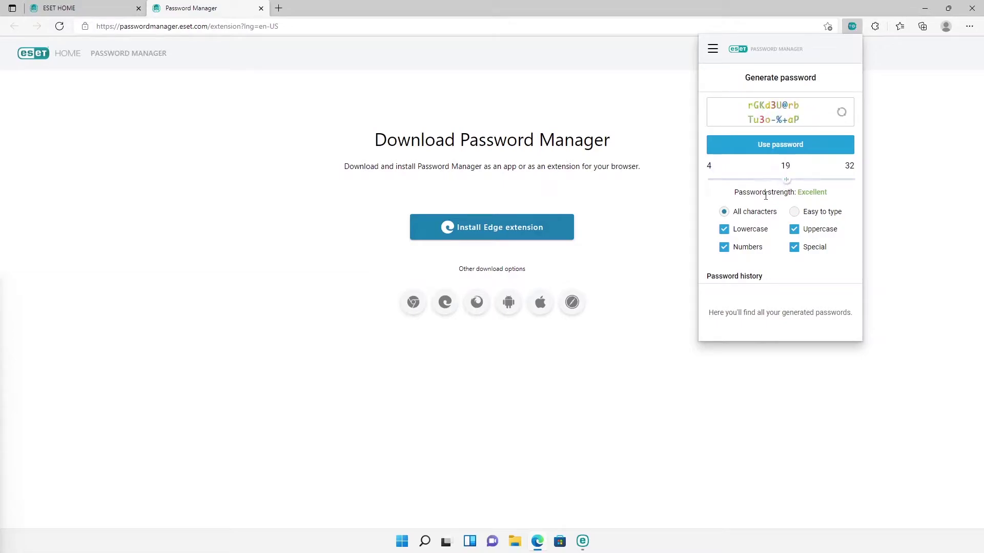
Step: Try securing all browser sessions in Secure Me, then cancel
click(713, 50)
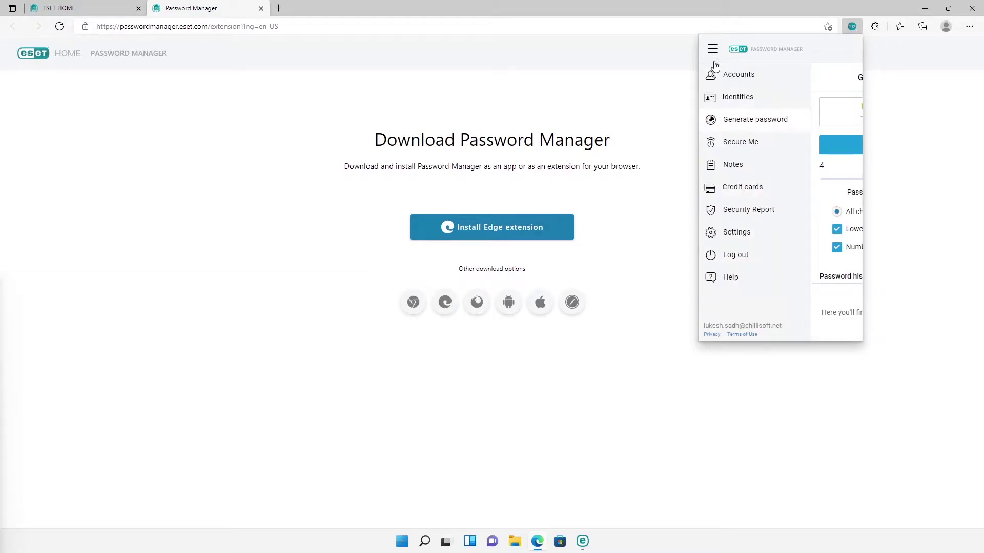
click(732, 142)
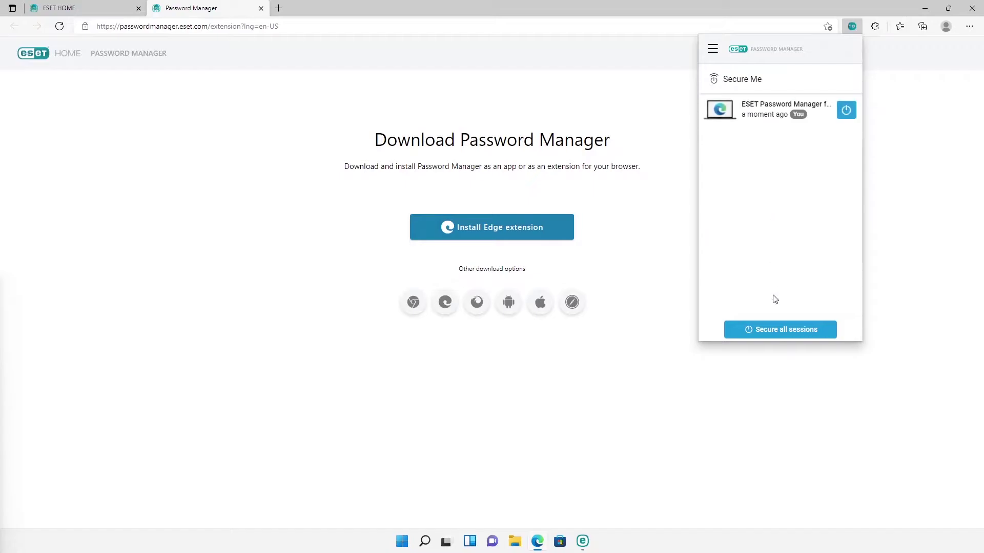
click(778, 327)
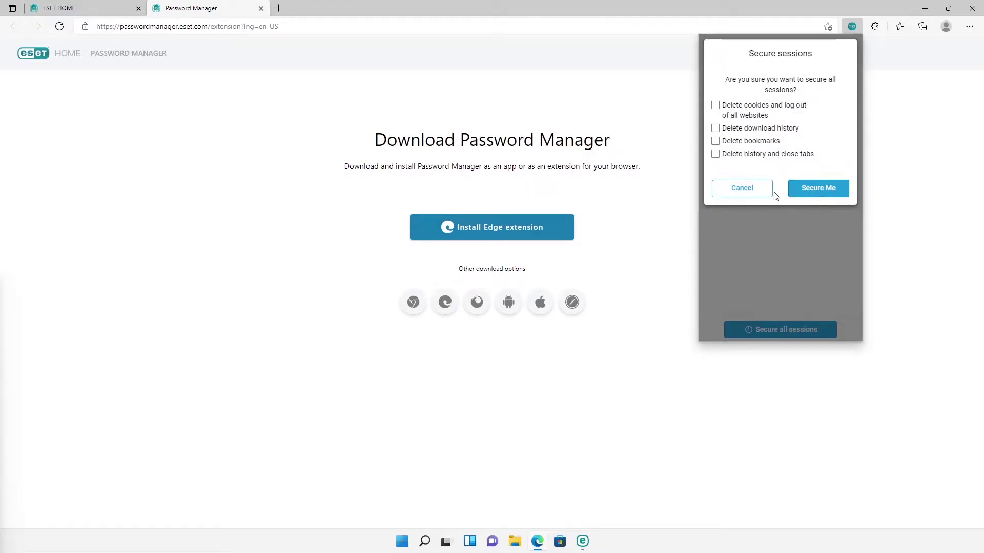
click(757, 191)
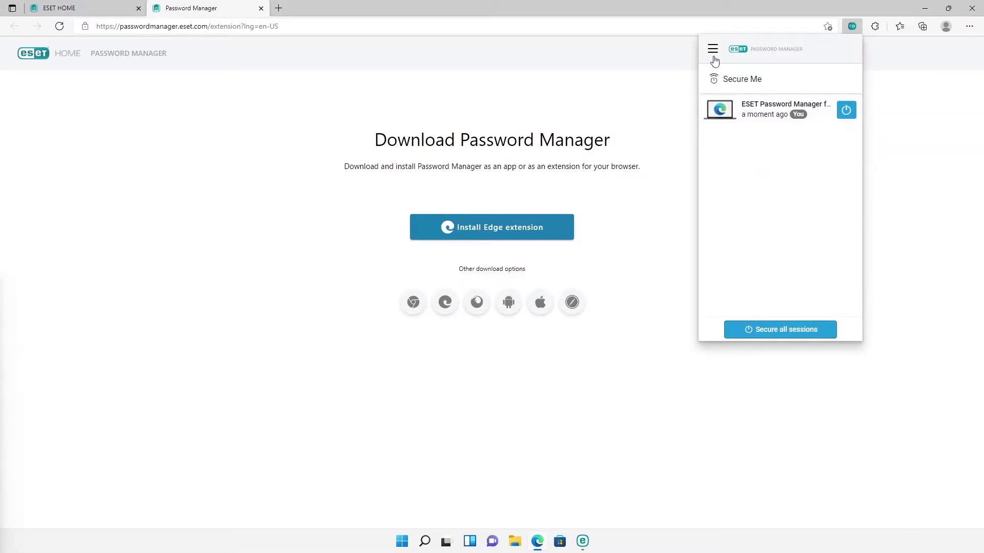
Step: Hide the Wifi Password note's preview, save it, and open the Security Report
click(713, 59)
click(736, 167)
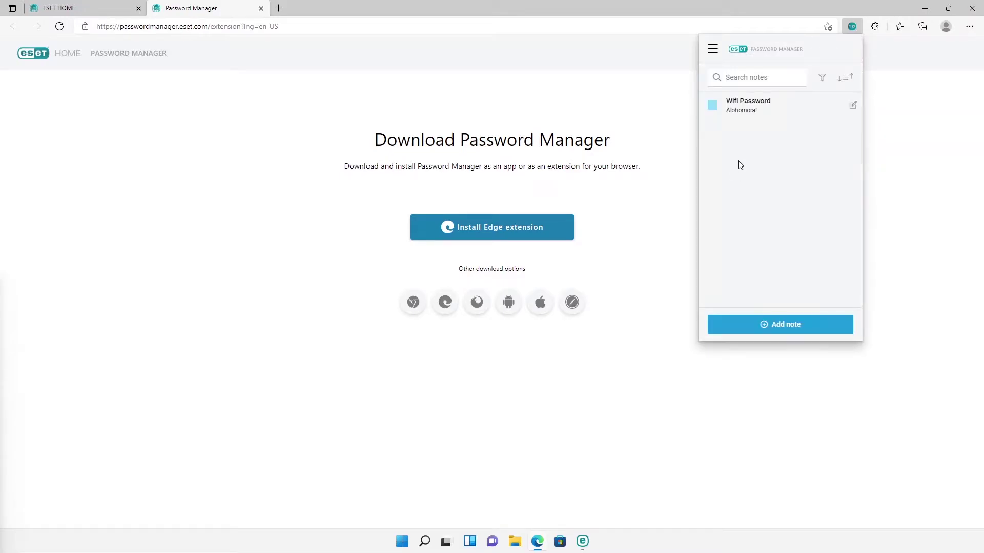
click(769, 107)
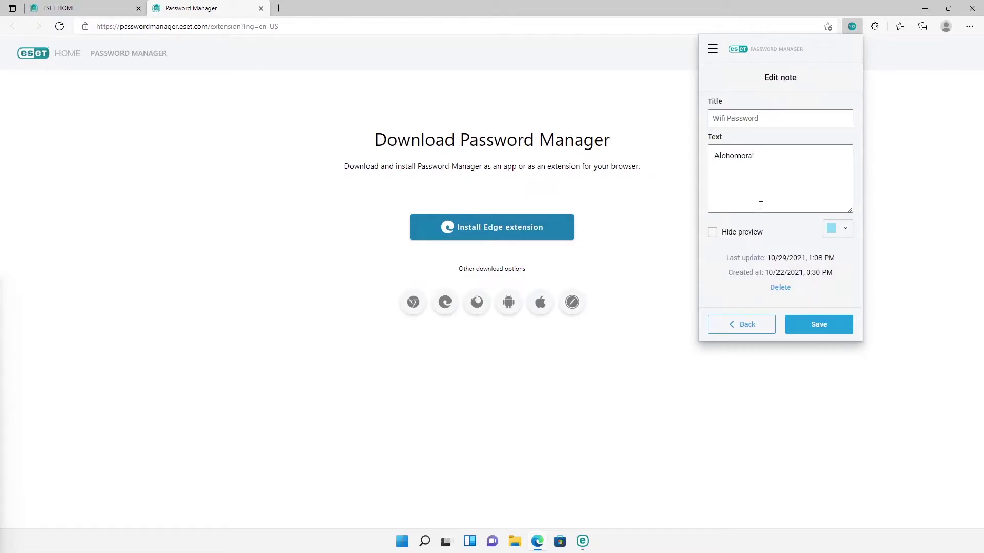
click(713, 232)
click(797, 328)
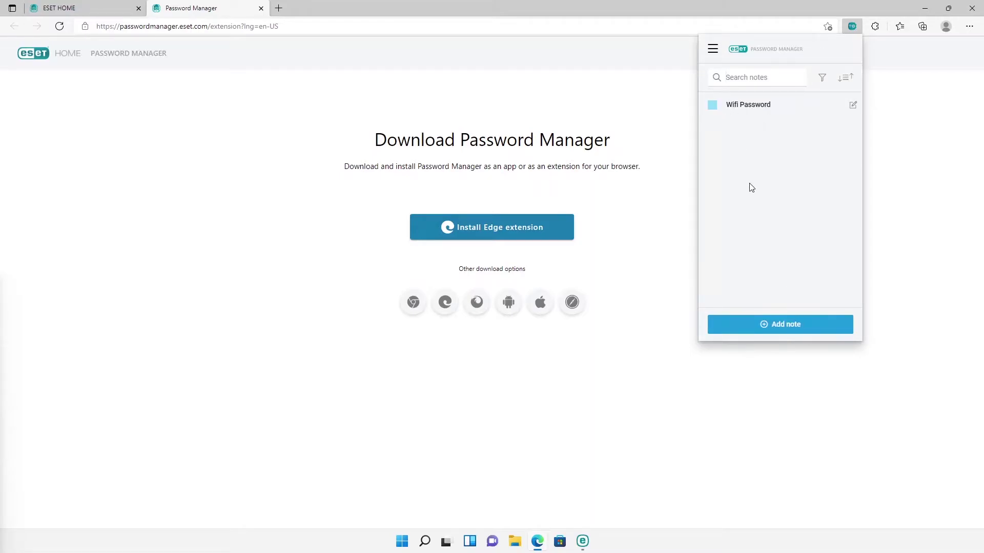
click(712, 49)
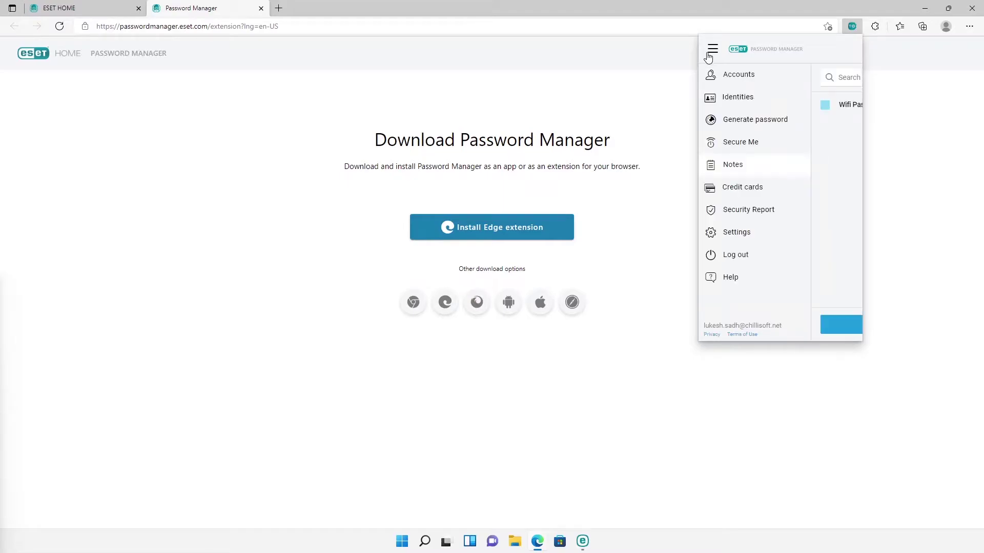
click(739, 218)
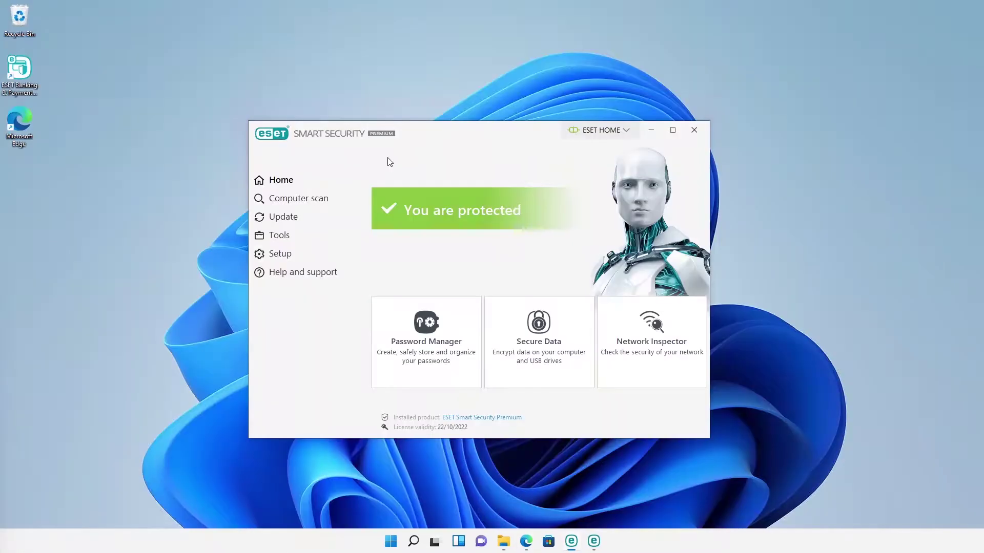
Step: Open Secure Data and start creating an encrypted virtual drive
click(537, 346)
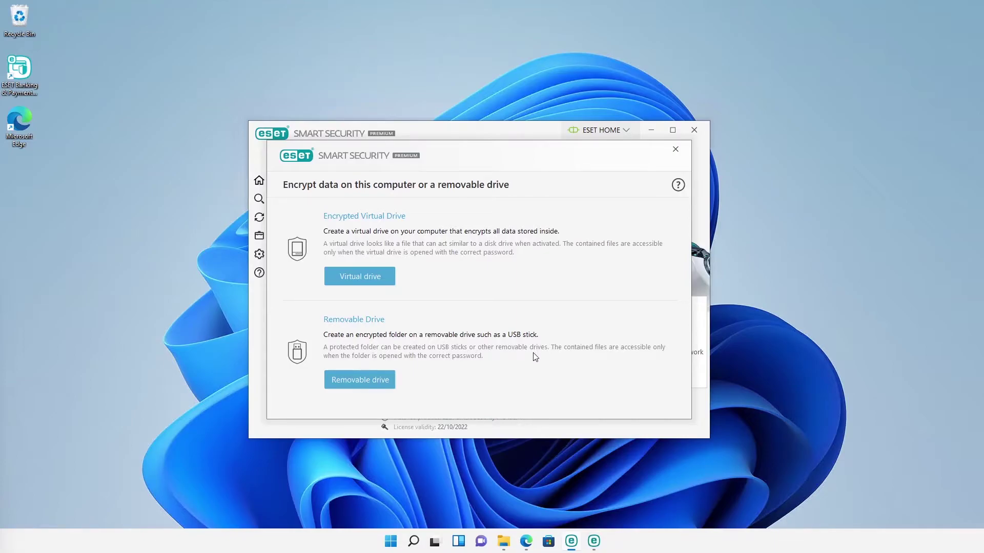
click(388, 285)
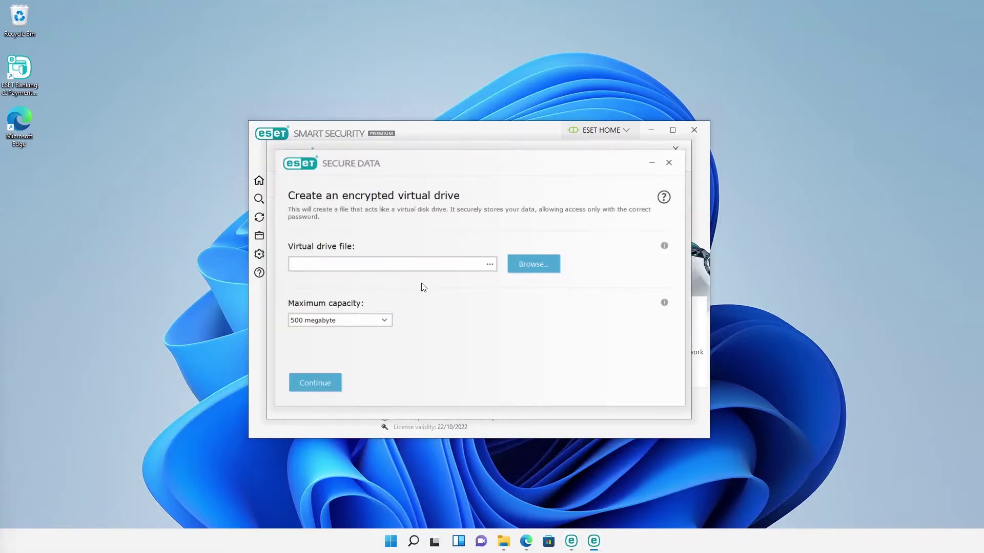
Step: Save the drive file as ESET Encrypted Drive.eed in Documents with 1 gigabyte maximum capacity
click(530, 268)
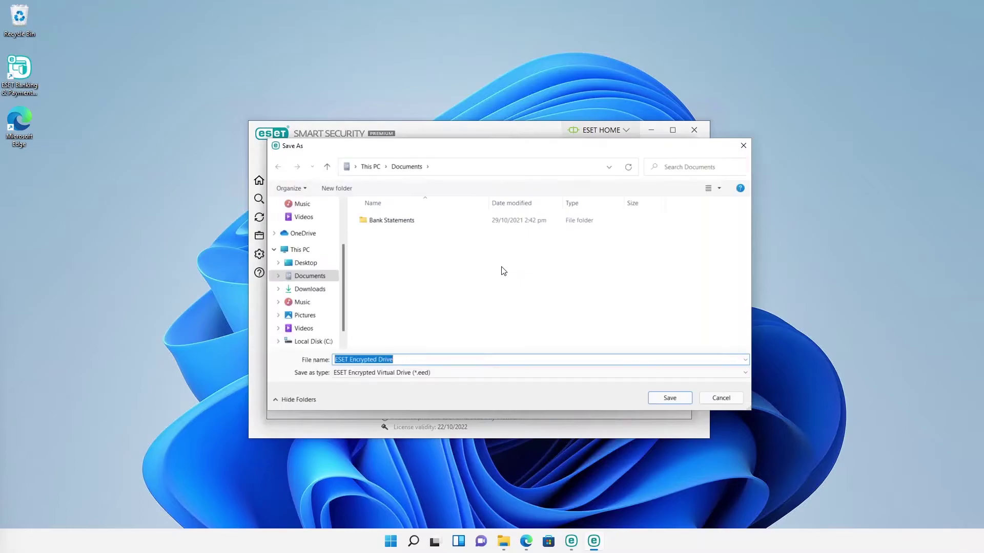
click(675, 396)
click(383, 321)
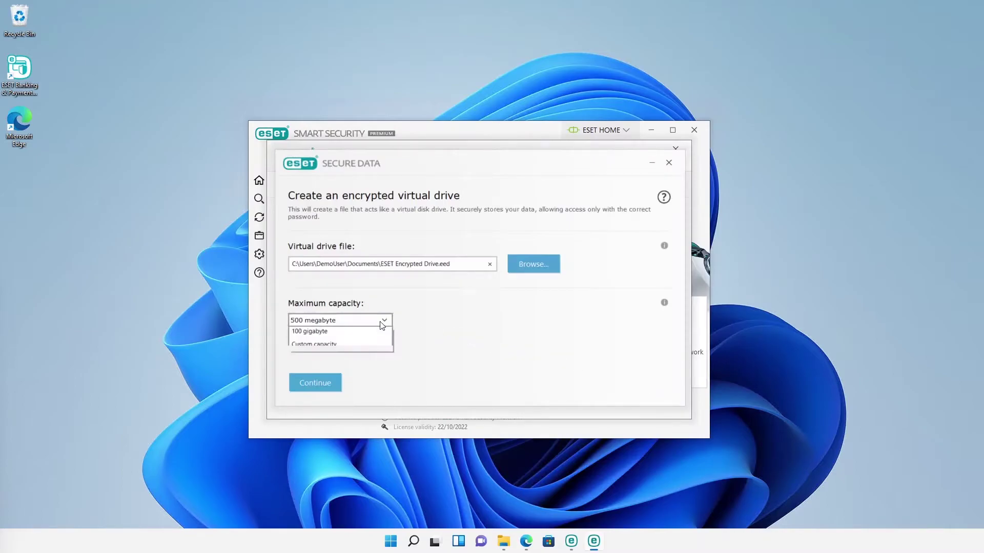
click(359, 347)
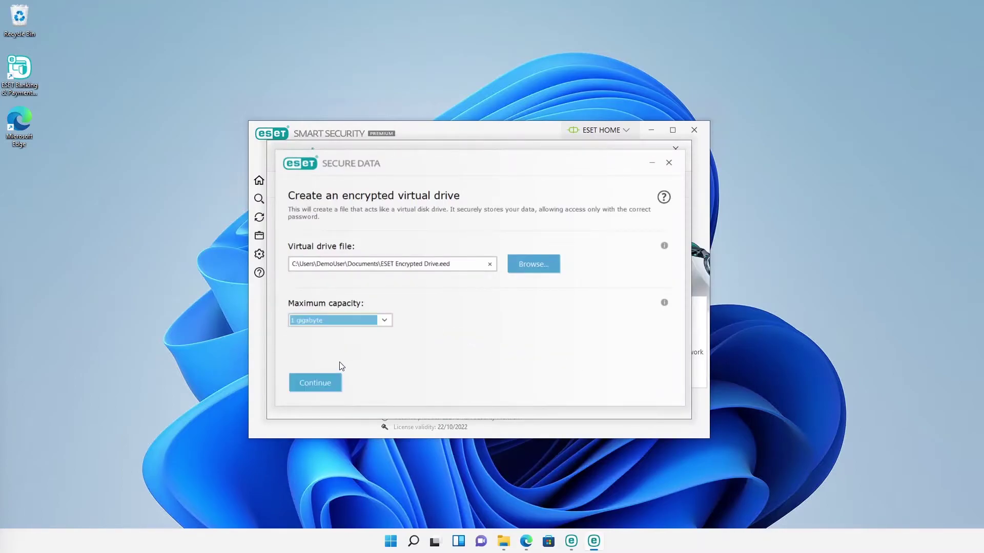
click(331, 386)
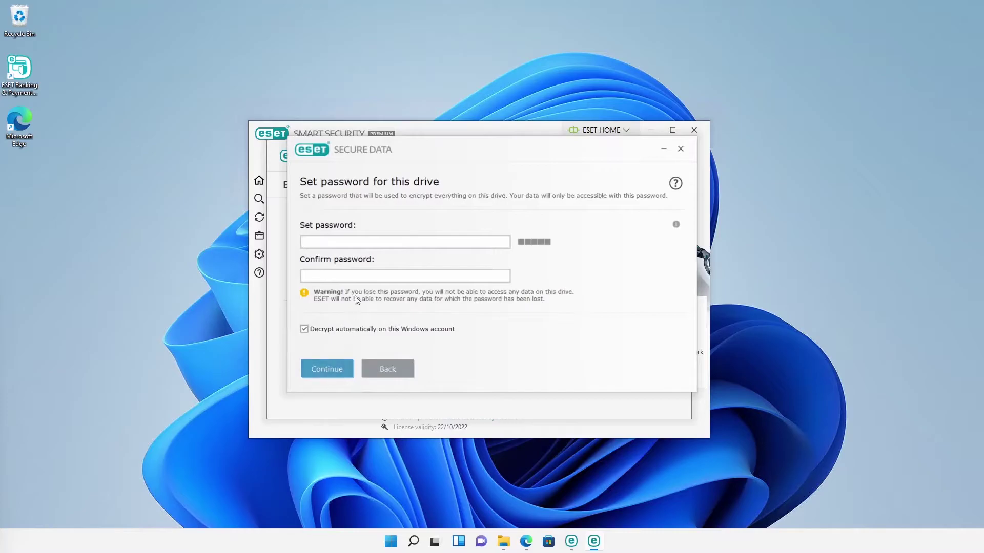
Step: Set and confirm a drive password, untick automatic decryption, and finish creating the drive
click(348, 241)
text(••••)
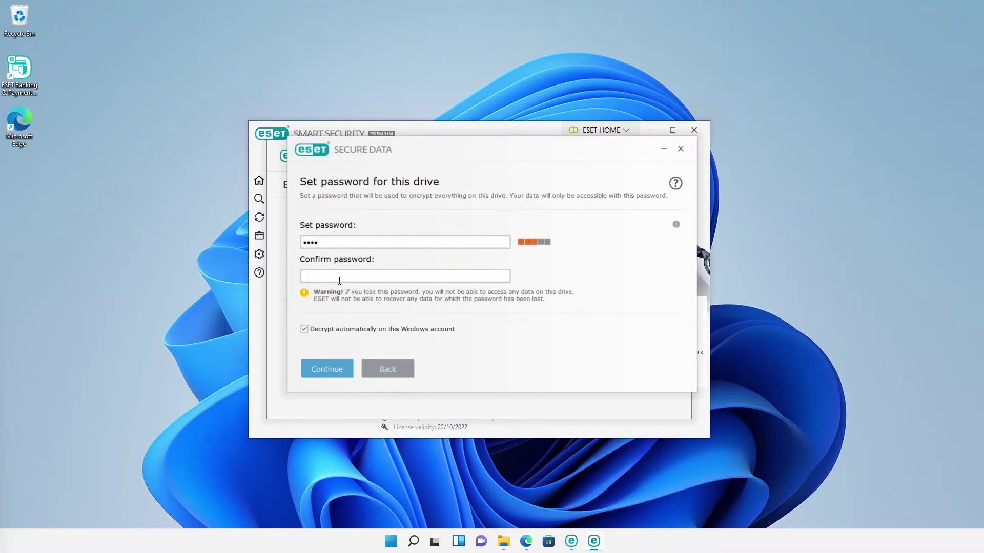
text(••••)
click(333, 331)
click(331, 371)
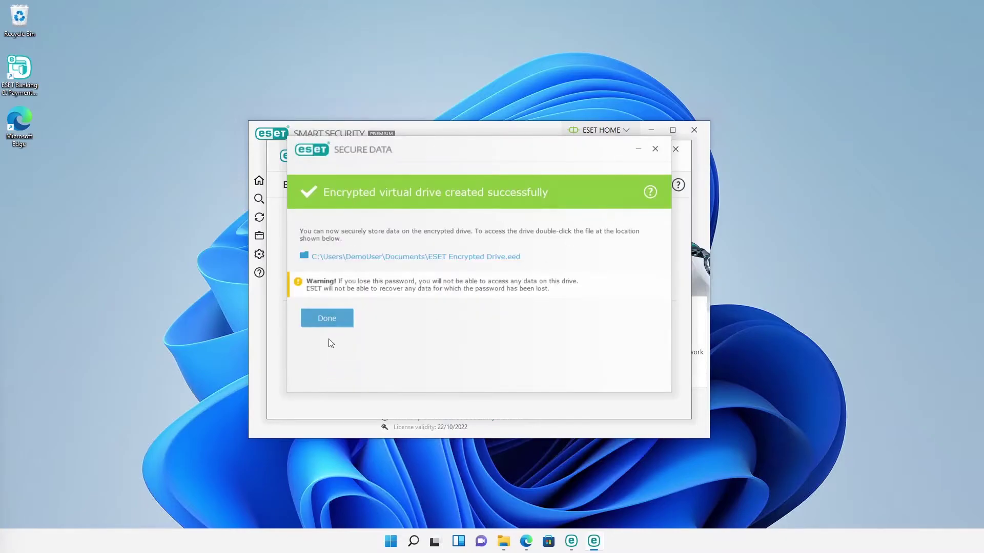
click(338, 323)
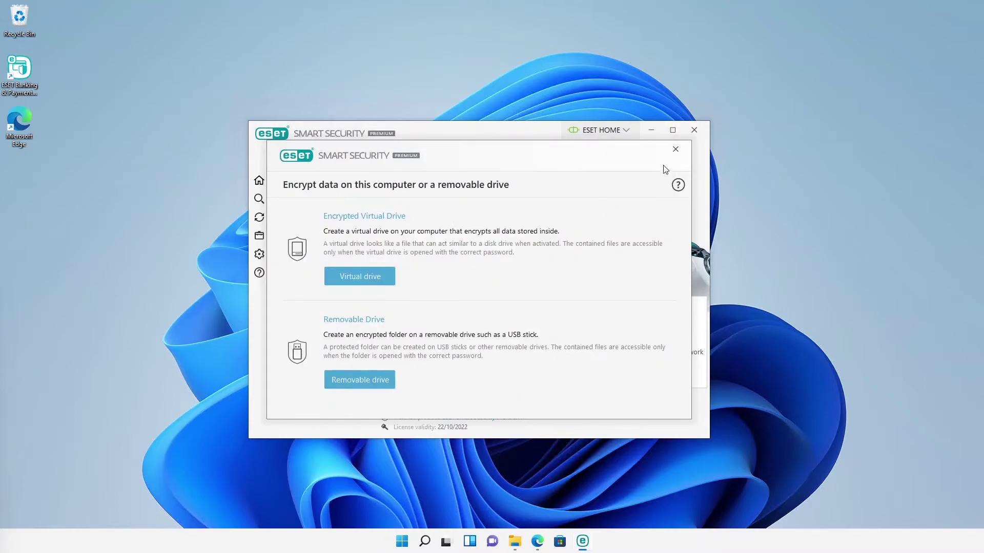
click(675, 149)
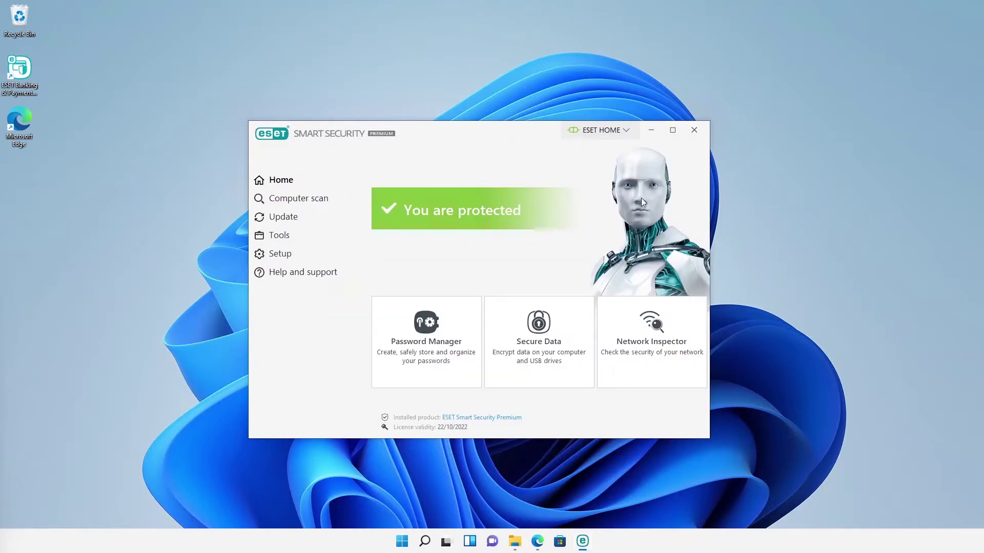
Step: Open the ESET Encrypted Drive file from Documents and unlock it with its password
click(515, 541)
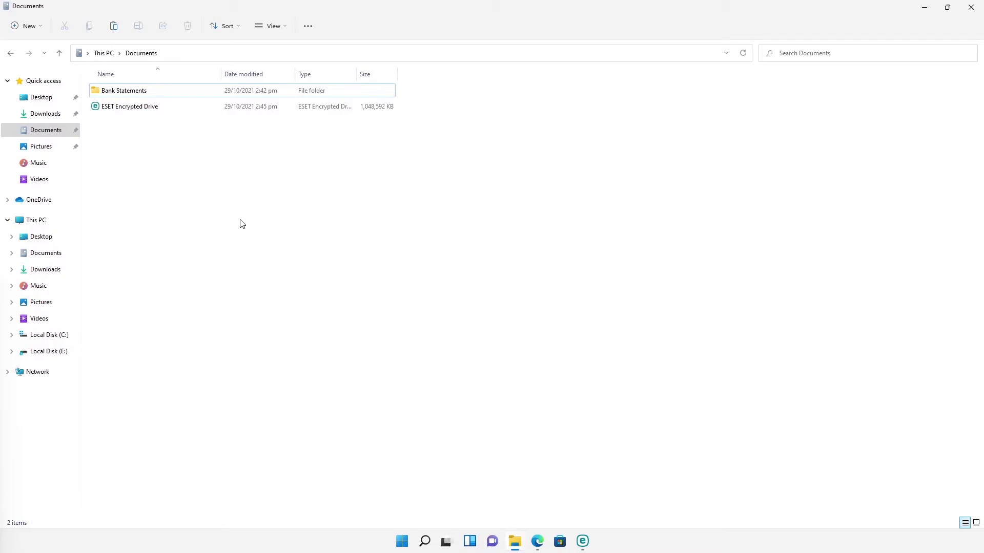
double_click(141, 108)
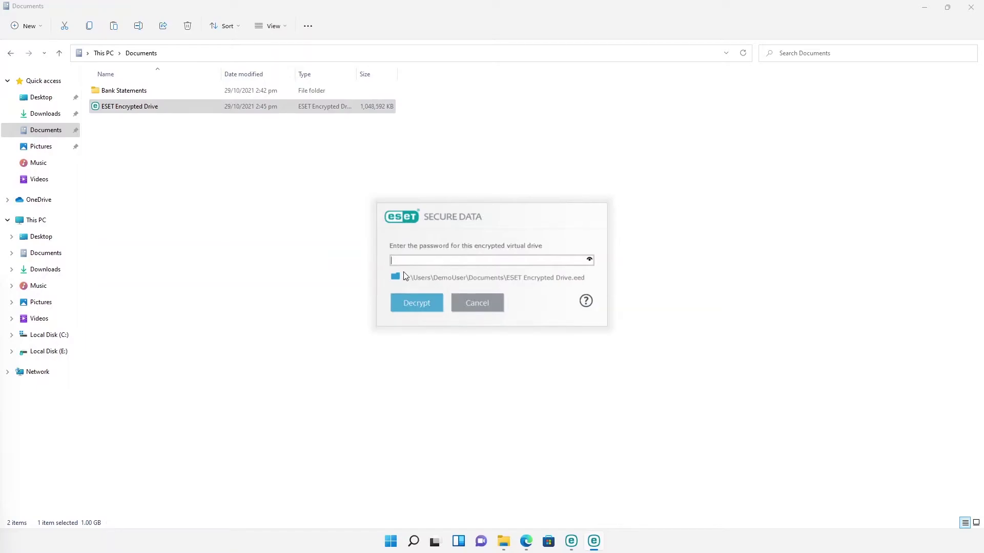
text(1234)
click(405, 303)
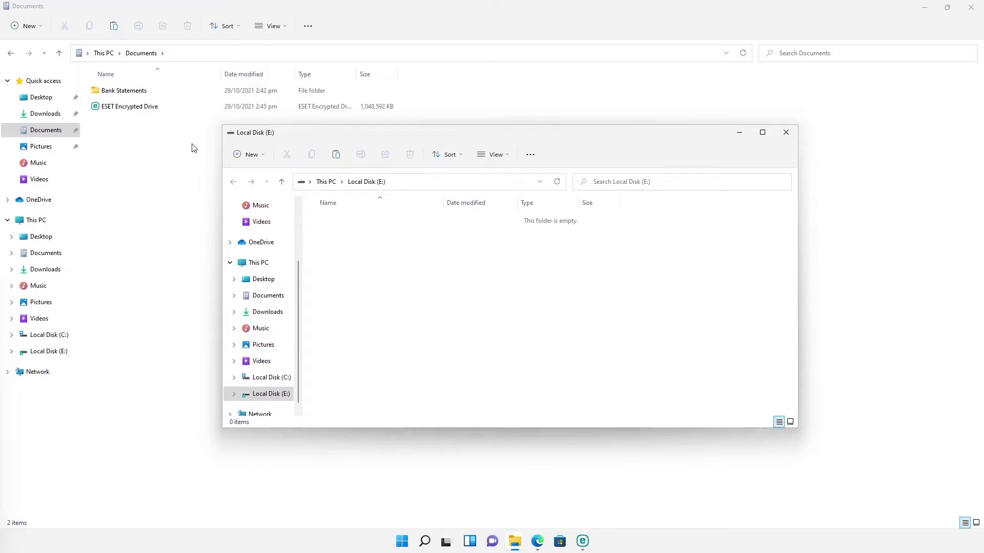
Step: Copy the Bank Statements folder onto the encrypted Local Disk (E:), then eject it
drag(145, 94, 344, 279)
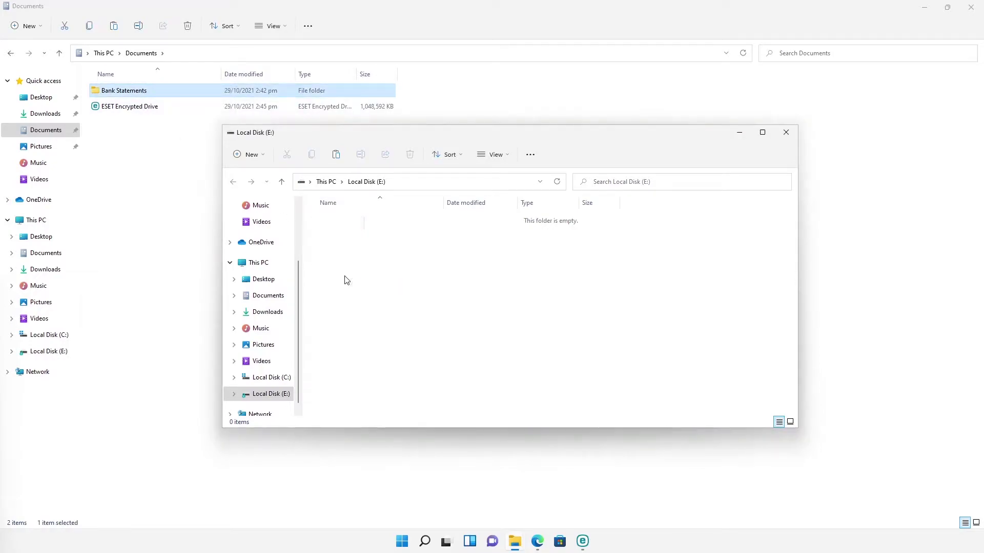
click(326, 182)
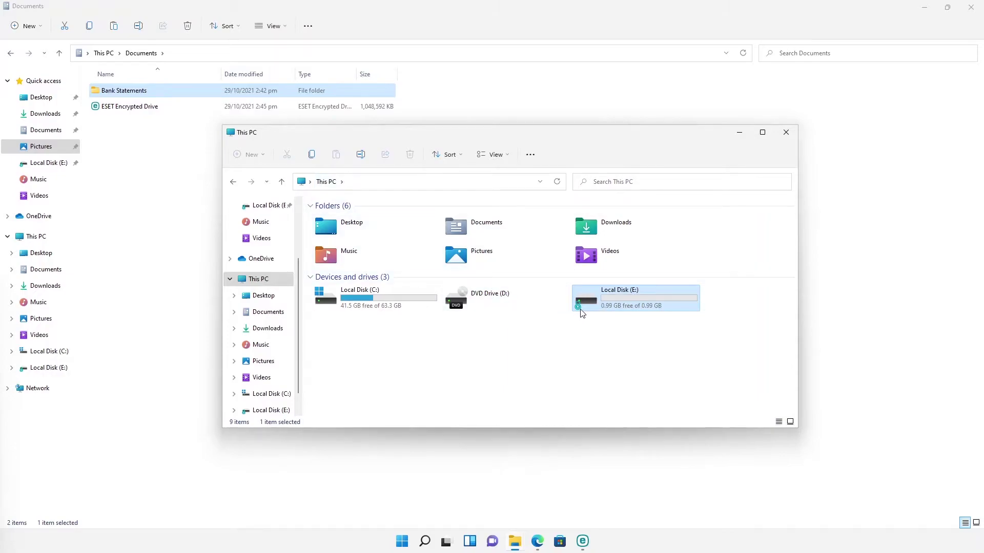
right_click(588, 305)
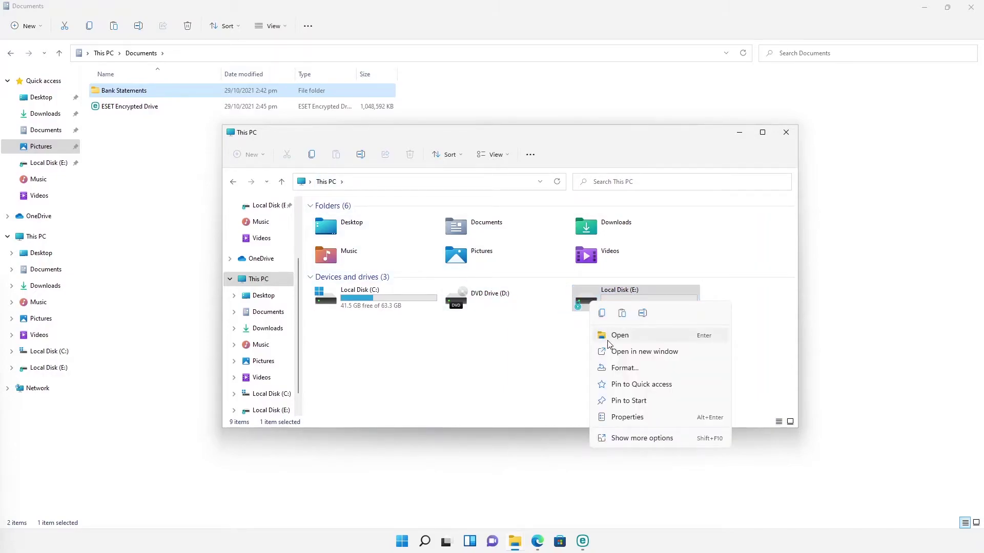
click(630, 438)
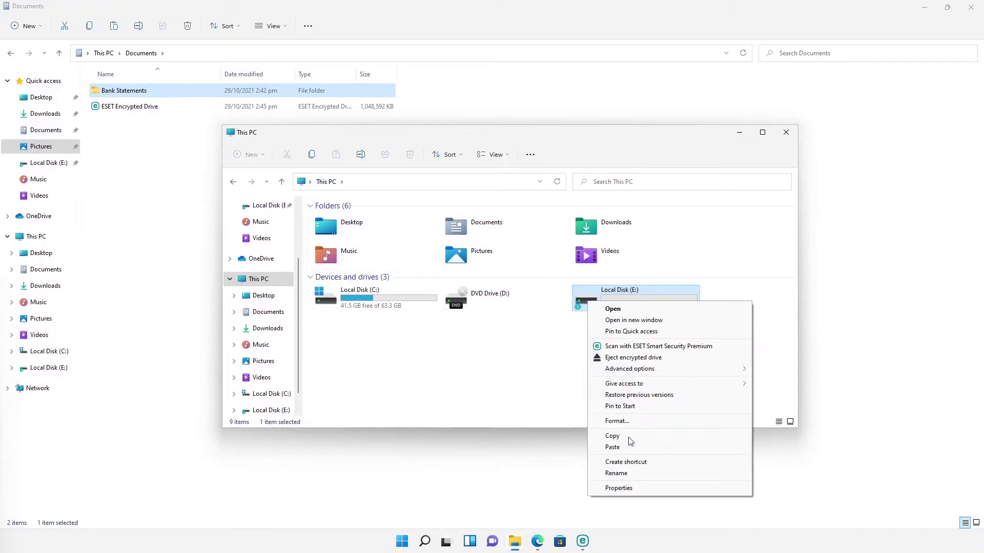
click(632, 357)
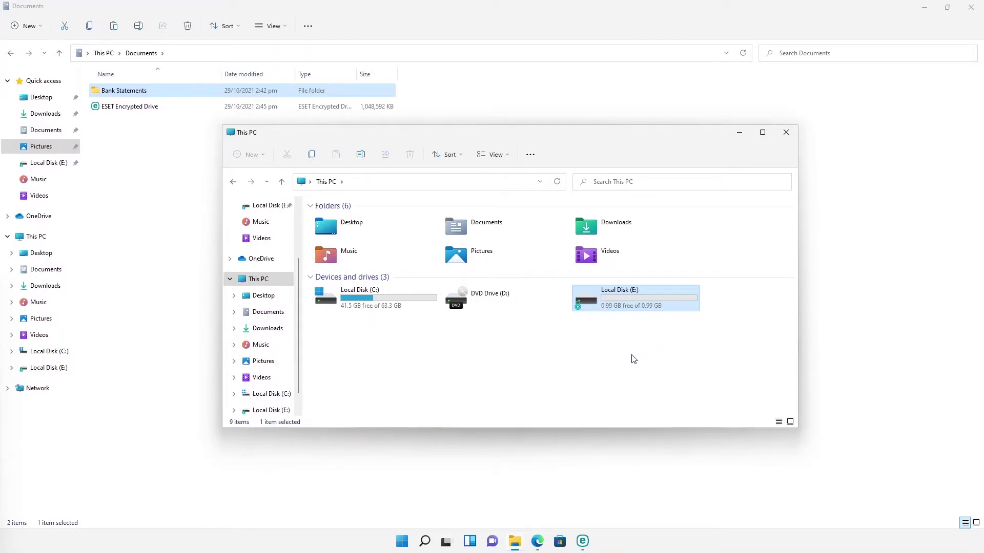
Step: Close This PC, reopen the encrypted drive but cancel the password prompt, then close Documents
click(786, 132)
click(222, 111)
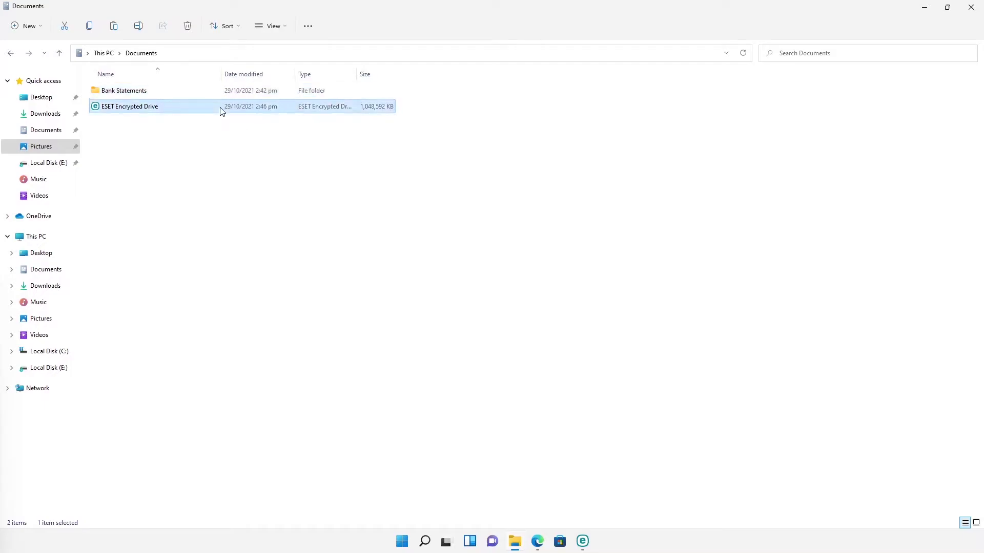
double_click(221, 111)
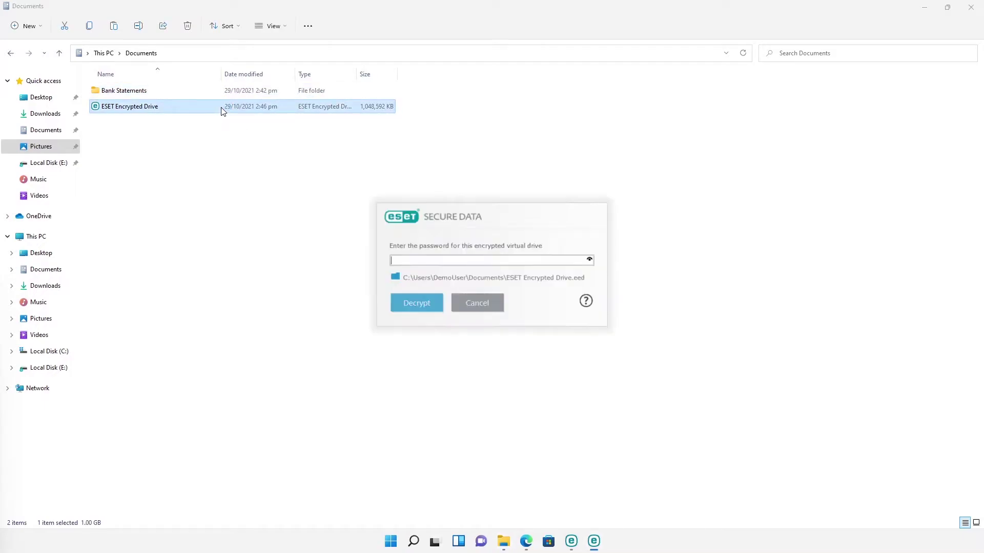
click(487, 312)
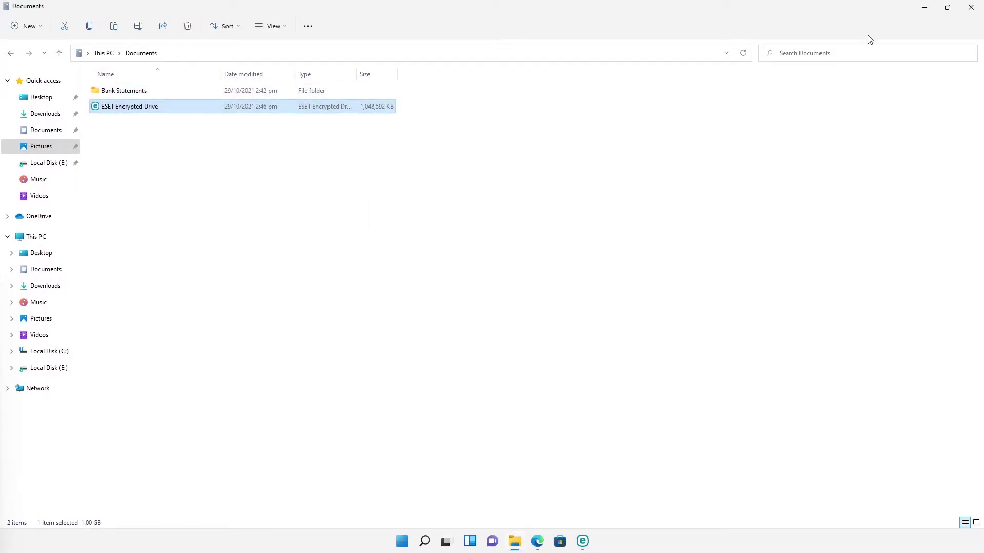
click(967, 11)
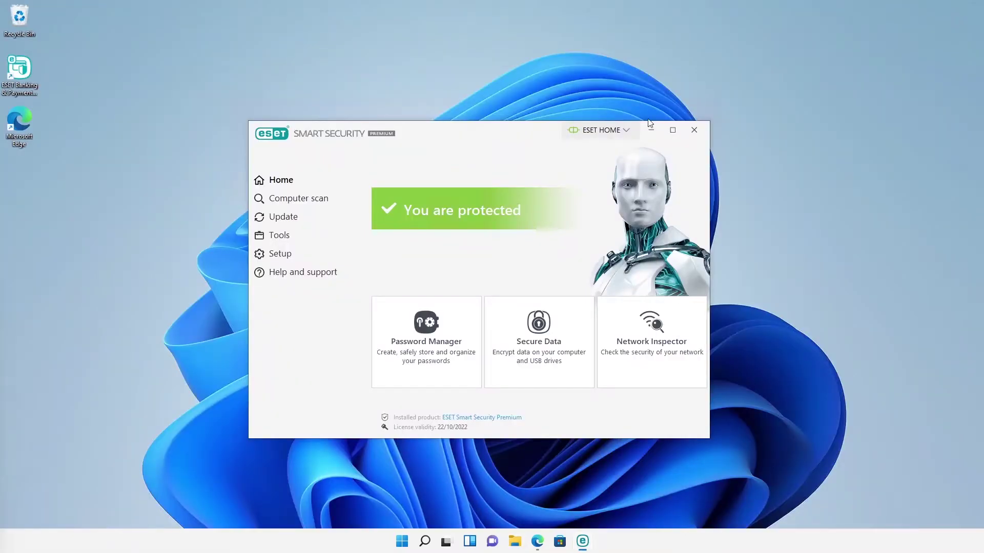
Step: Go to Setup > Computer protection and open LiveGuard's Advanced setup page
click(318, 255)
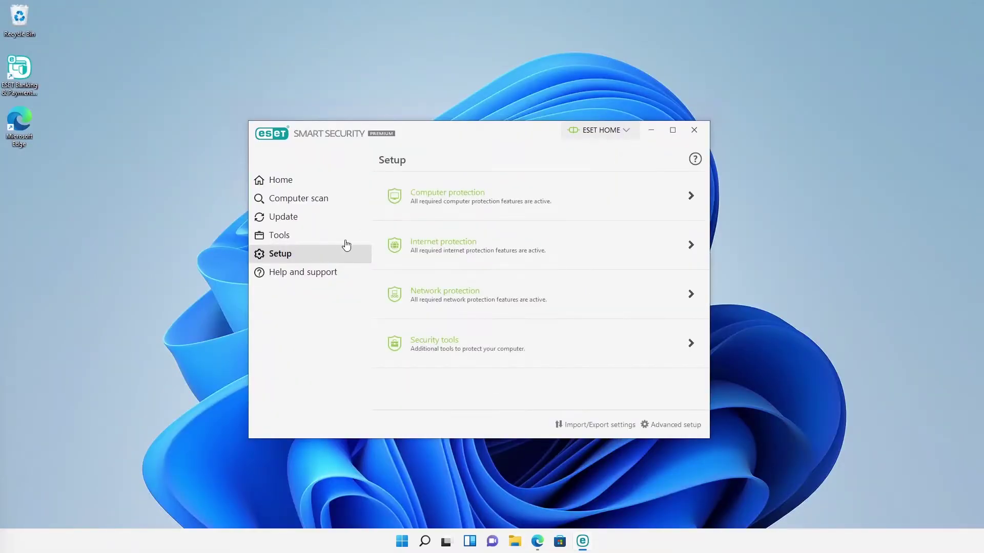
click(426, 213)
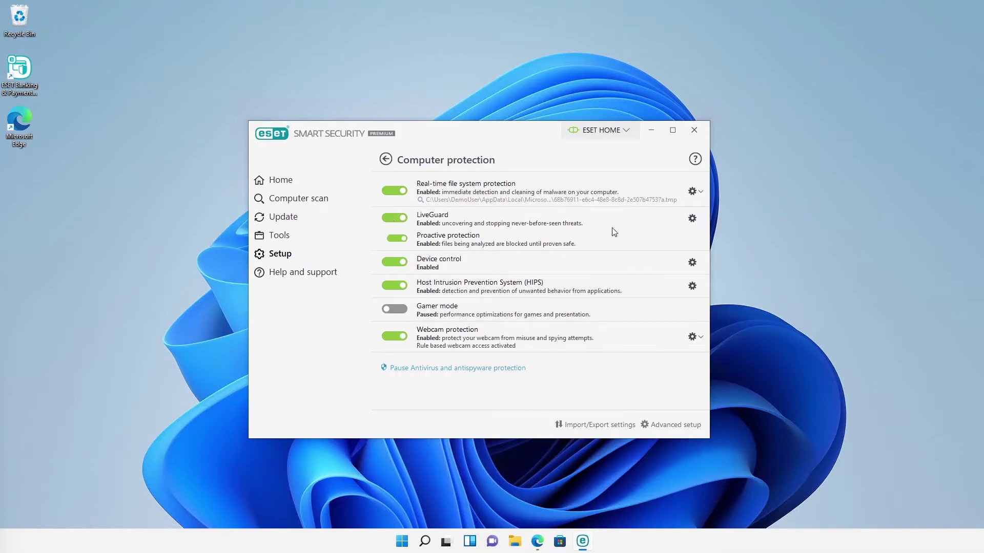
mouse_move(516, 218)
click(692, 218)
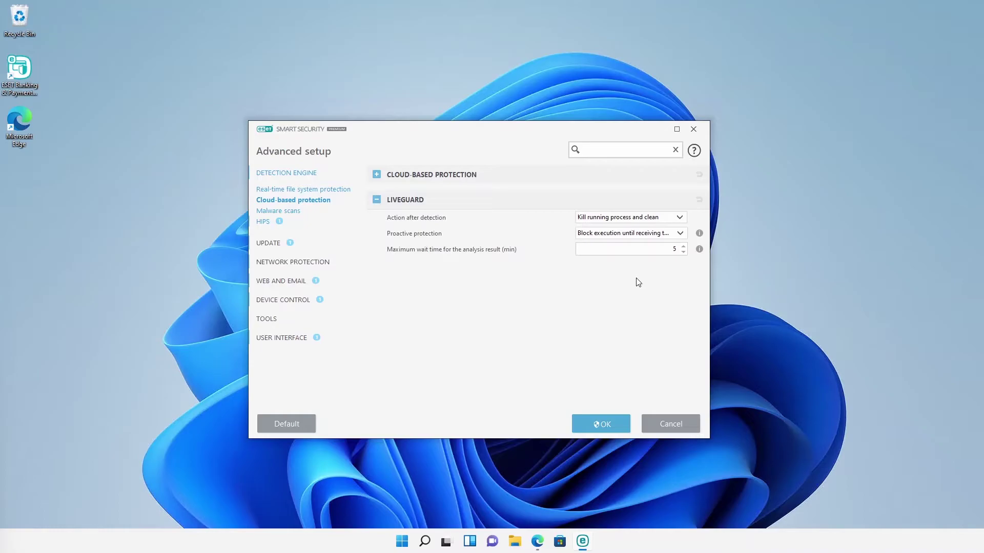
Step: Leave the LiveGuard settings and start a new Device control rule with action Block
click(646, 425)
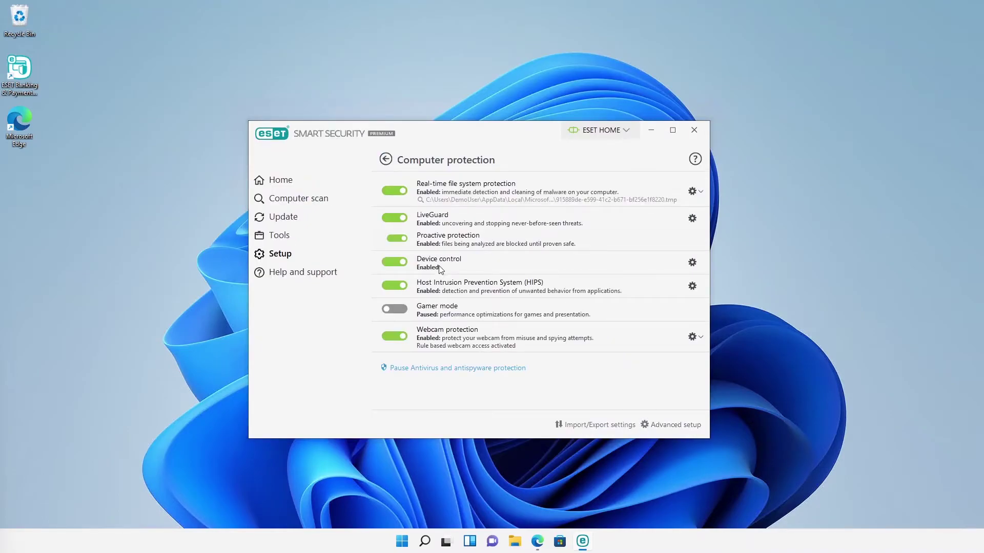
click(692, 263)
click(581, 208)
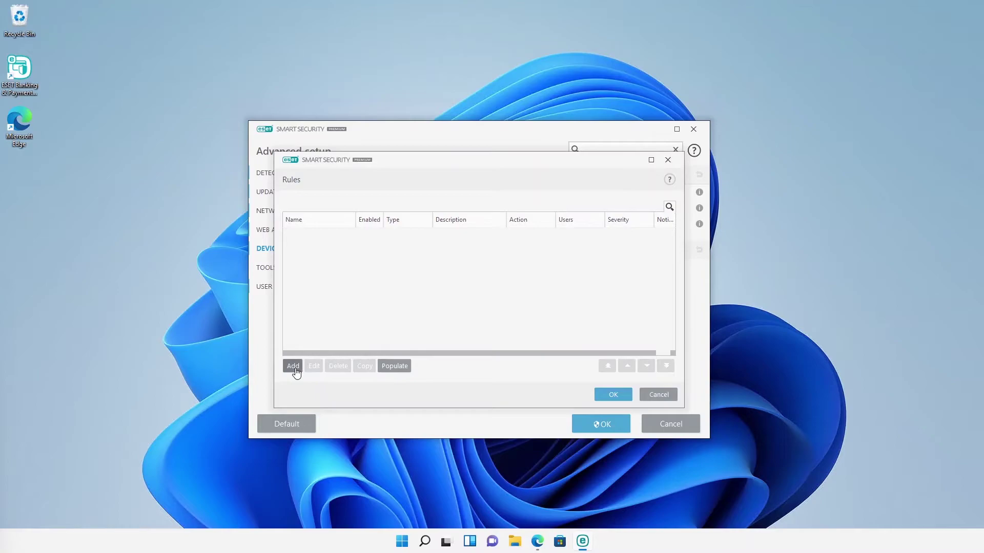
click(293, 366)
click(484, 232)
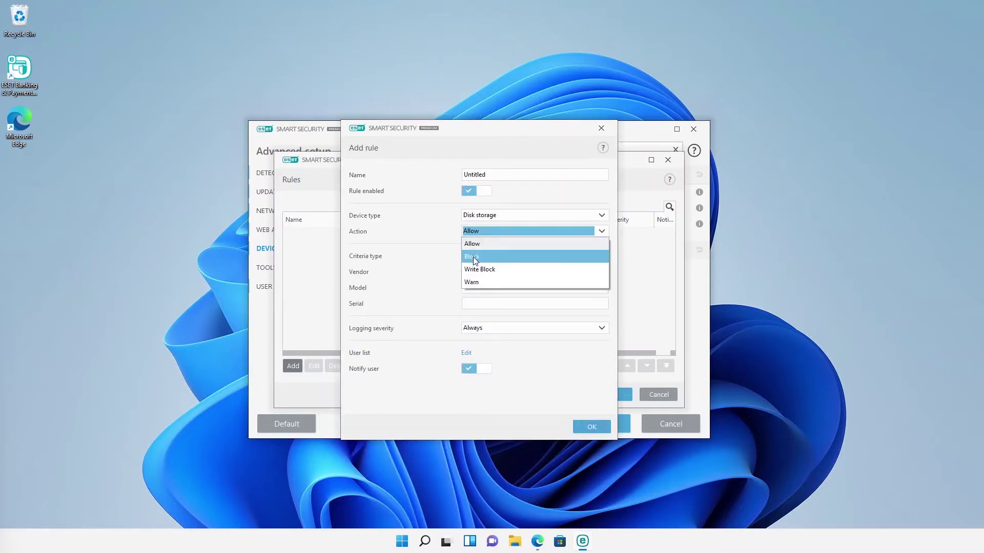
click(473, 256)
Step: Save the rule for Disk storage, then close the Rules list and cancel Advanced setup
click(488, 214)
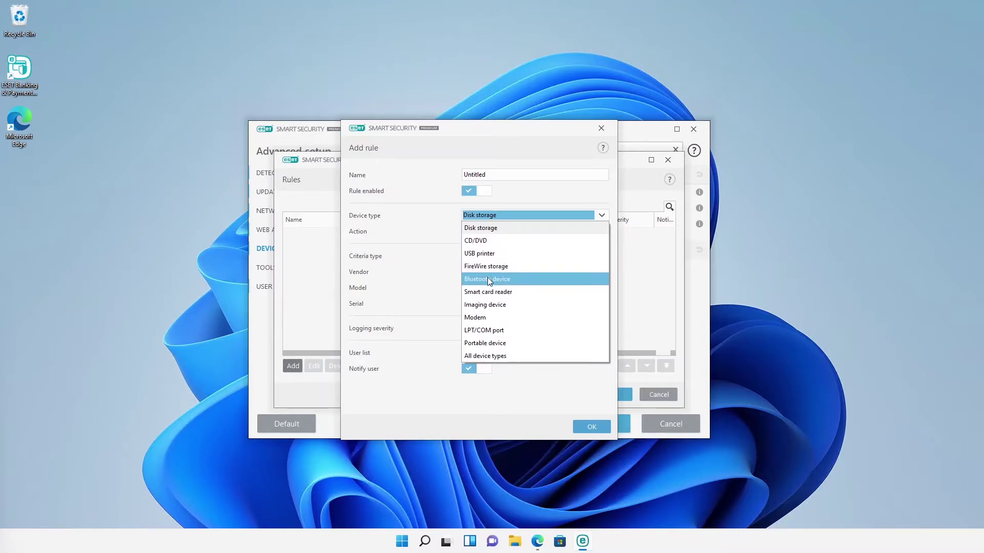
click(590, 427)
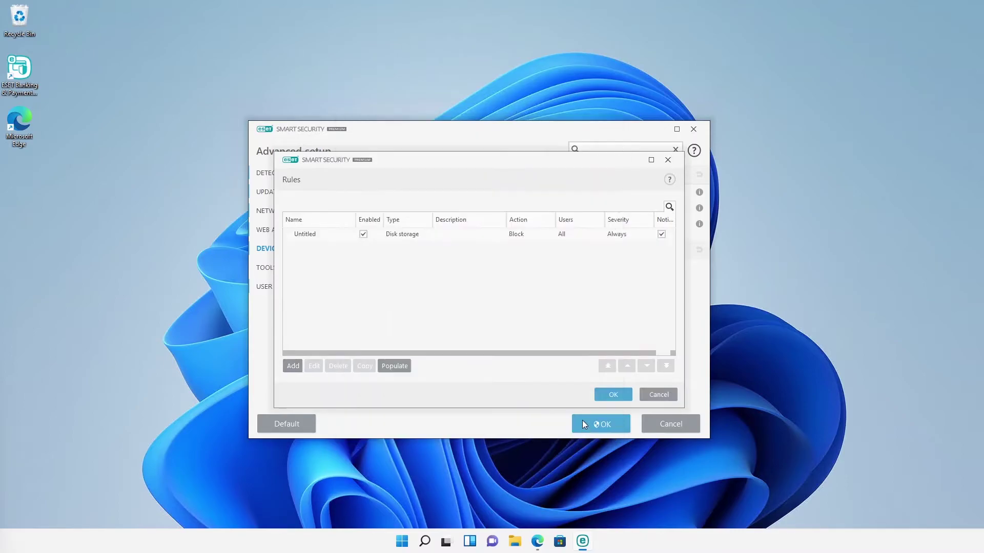
click(667, 160)
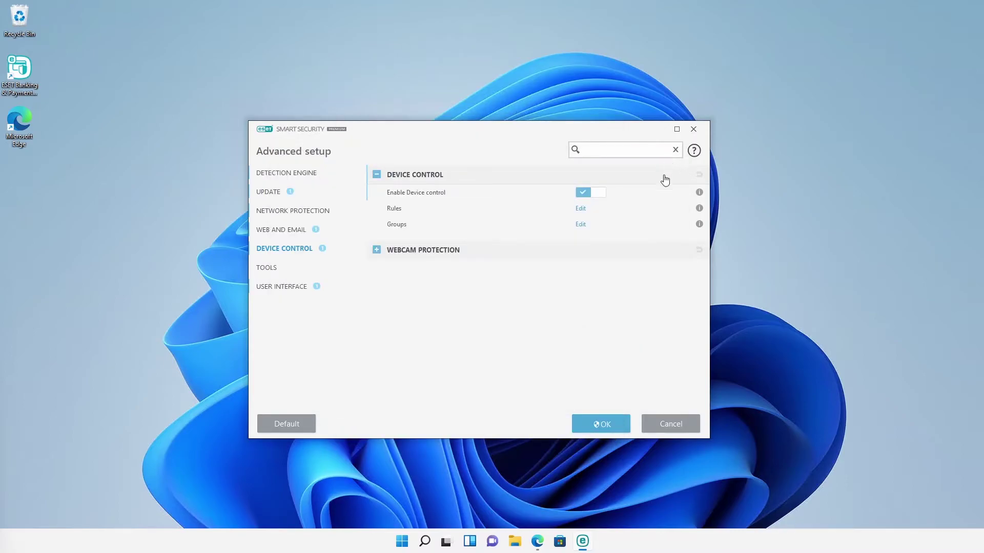
click(666, 424)
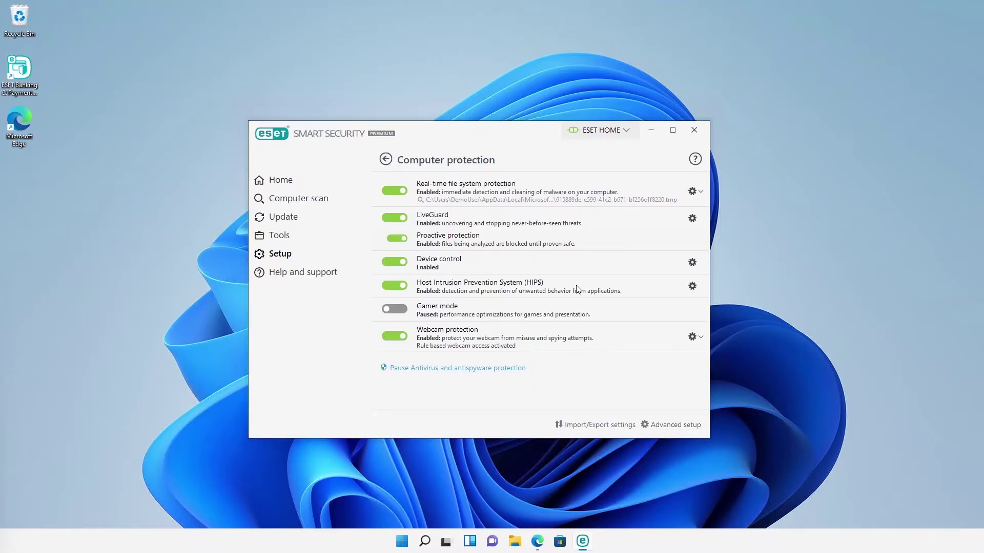
mouse_move(623, 293)
click(692, 286)
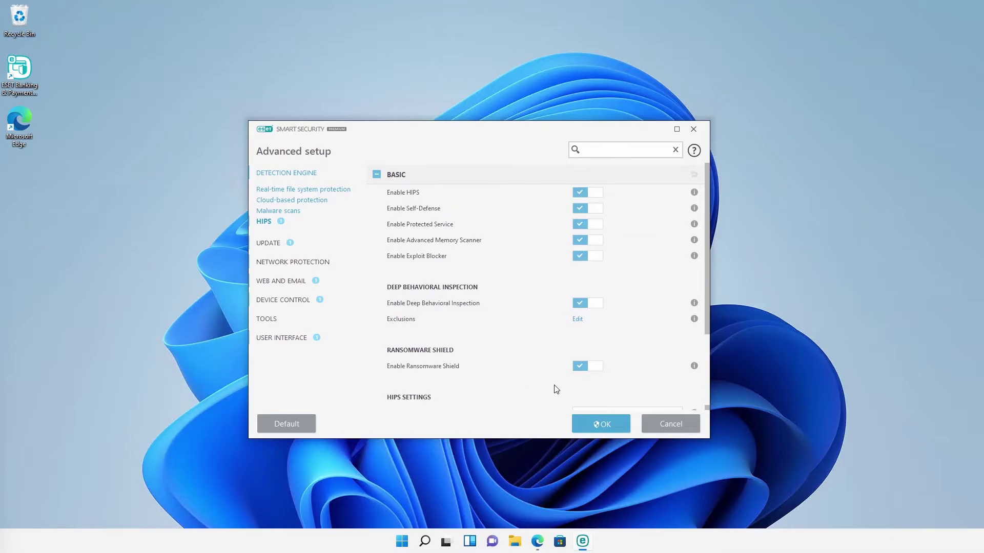
click(656, 425)
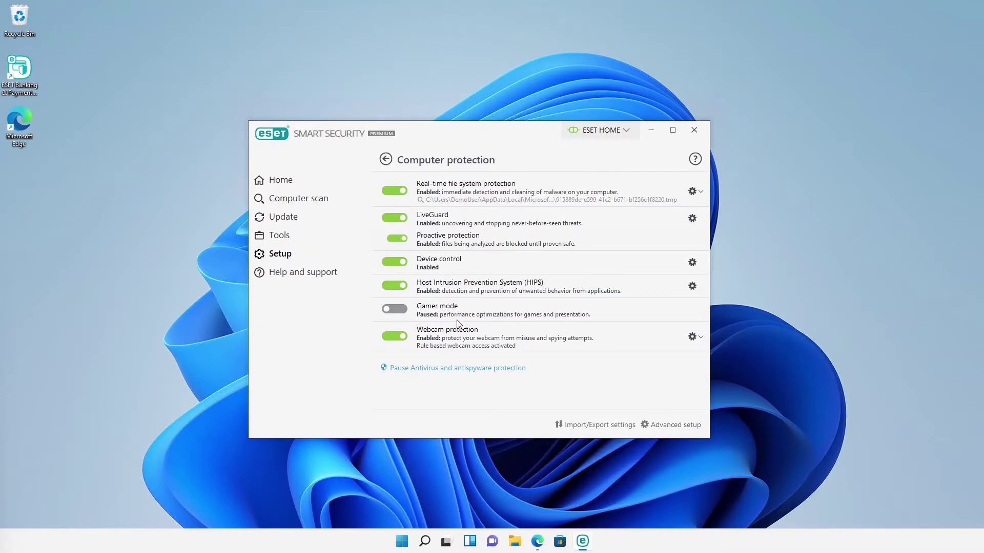
click(394, 310)
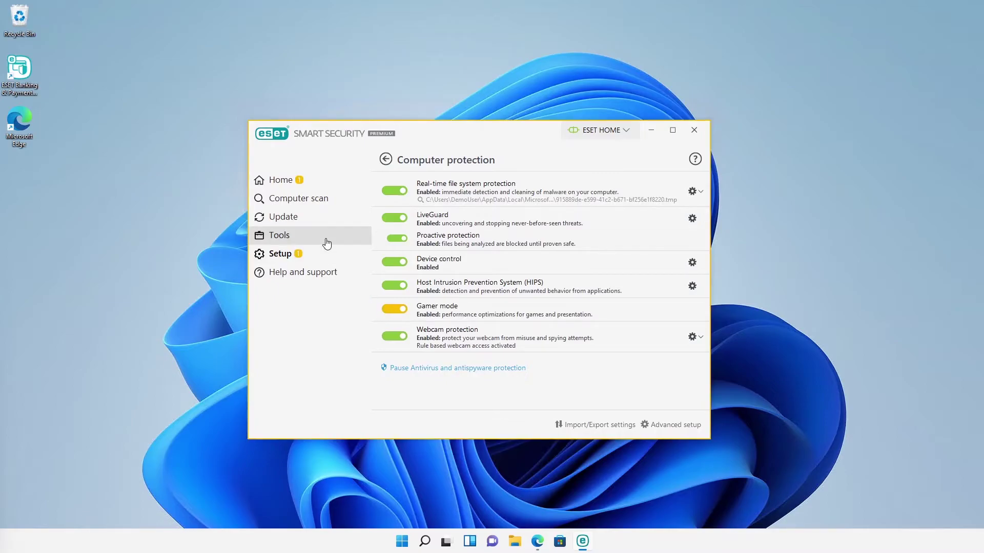
click(298, 185)
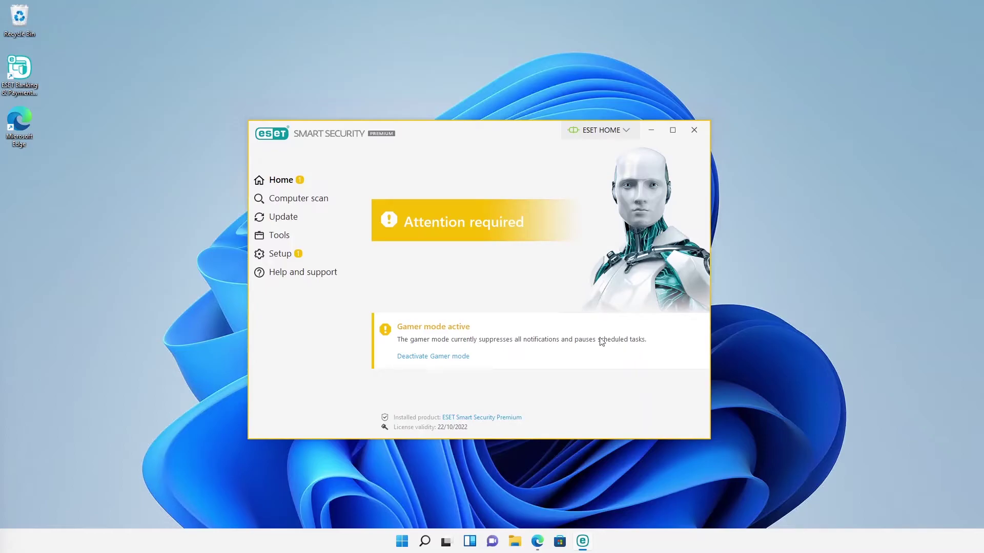
click(298, 258)
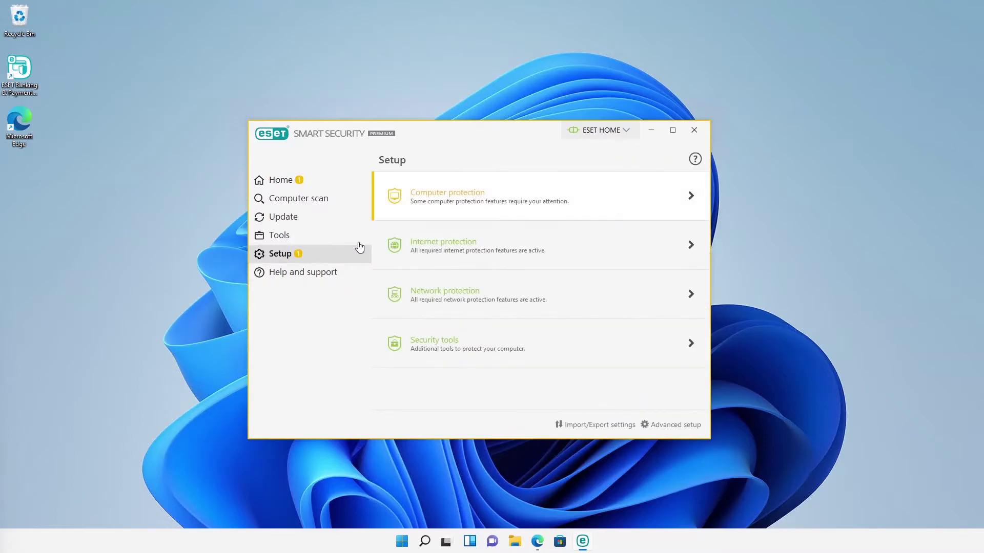
click(418, 214)
click(405, 314)
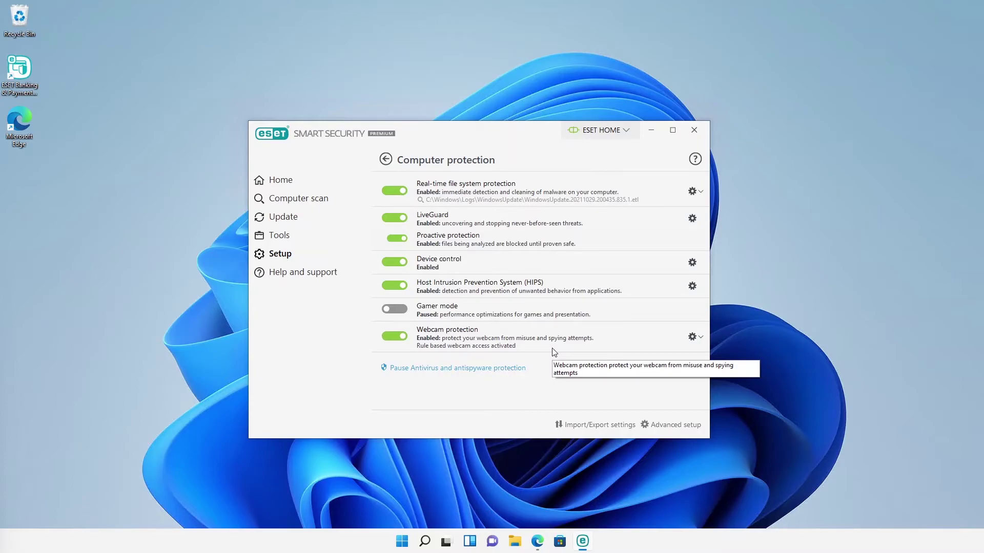
Step: Launch Camera from Windows search, block its webcam access with Ask every time, then minimize ESET and Camera
click(424, 541)
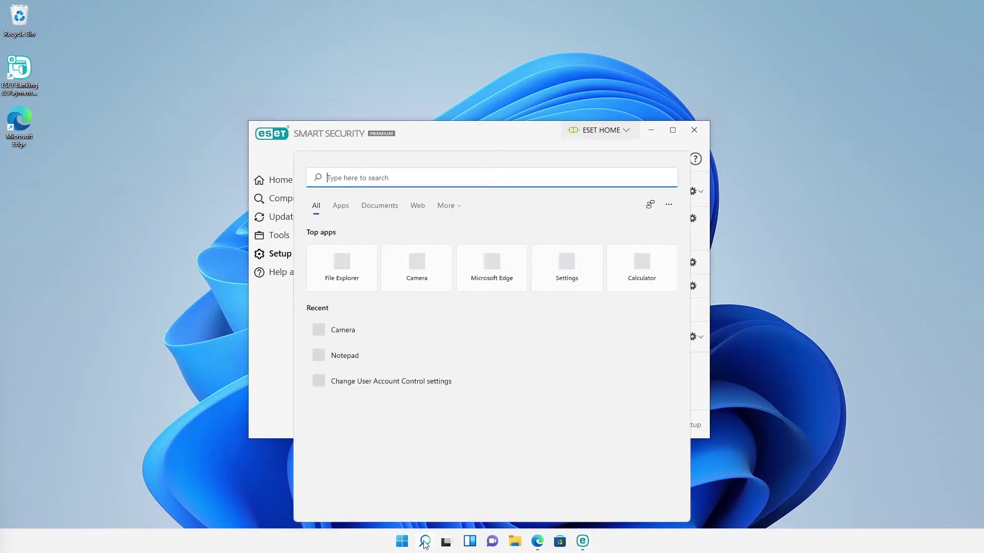
click(404, 276)
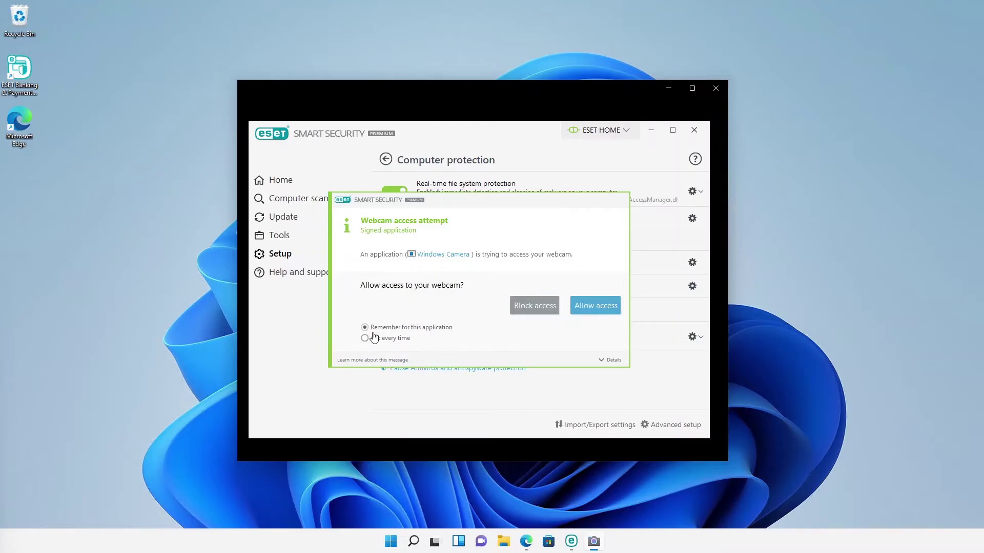
click(378, 339)
click(543, 310)
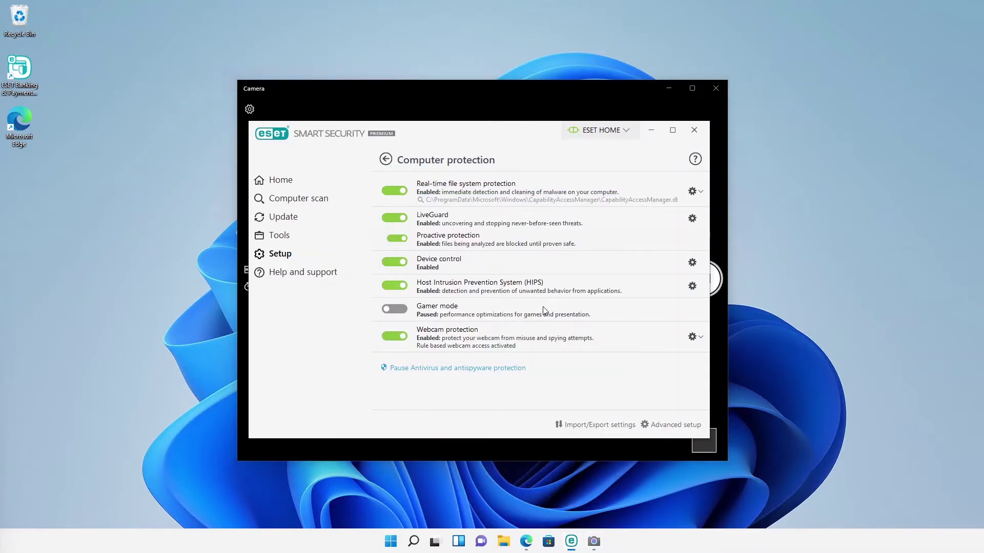
click(658, 132)
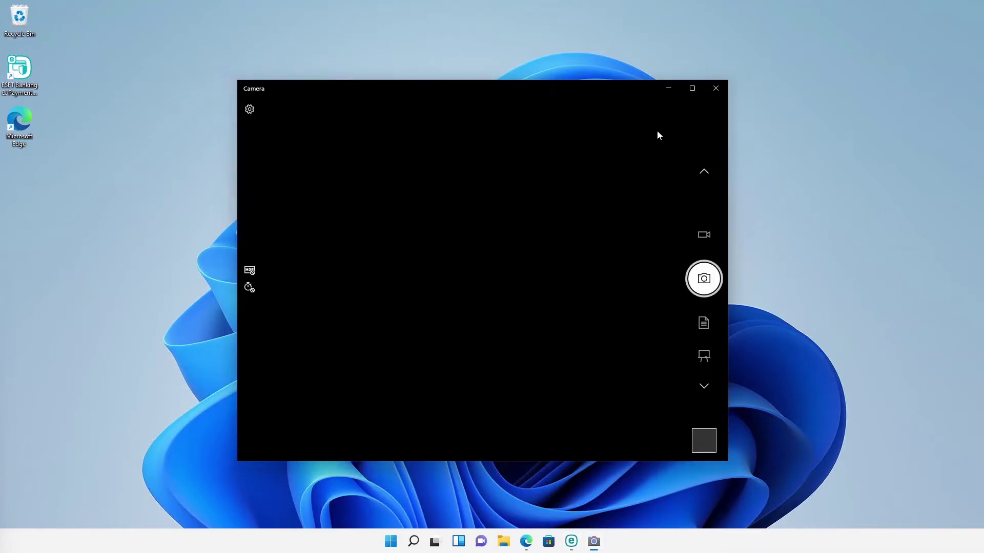
click(668, 91)
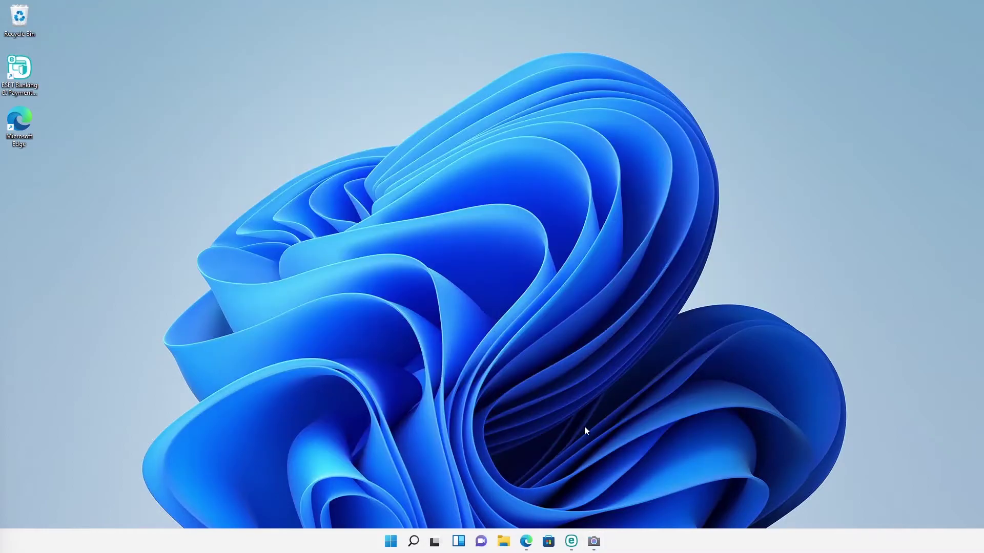
Step: Restore ESET, go to Setup > Internet protection, and review Email client protection's advanced settings
click(575, 542)
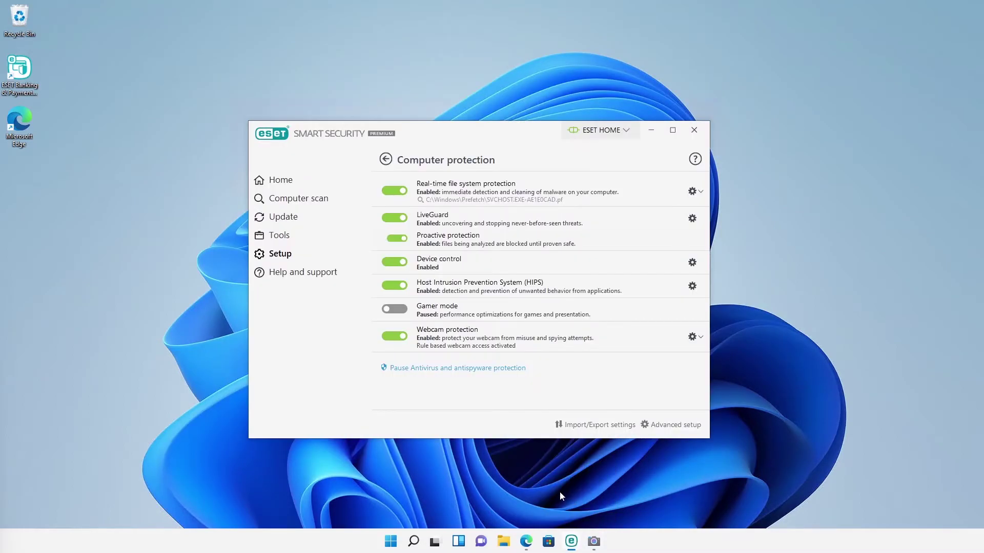
click(386, 159)
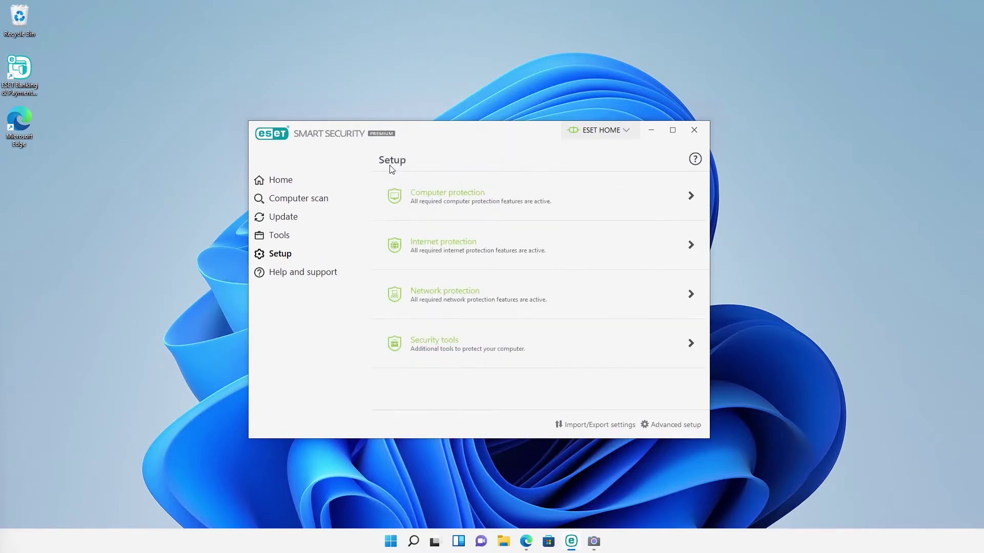
click(409, 251)
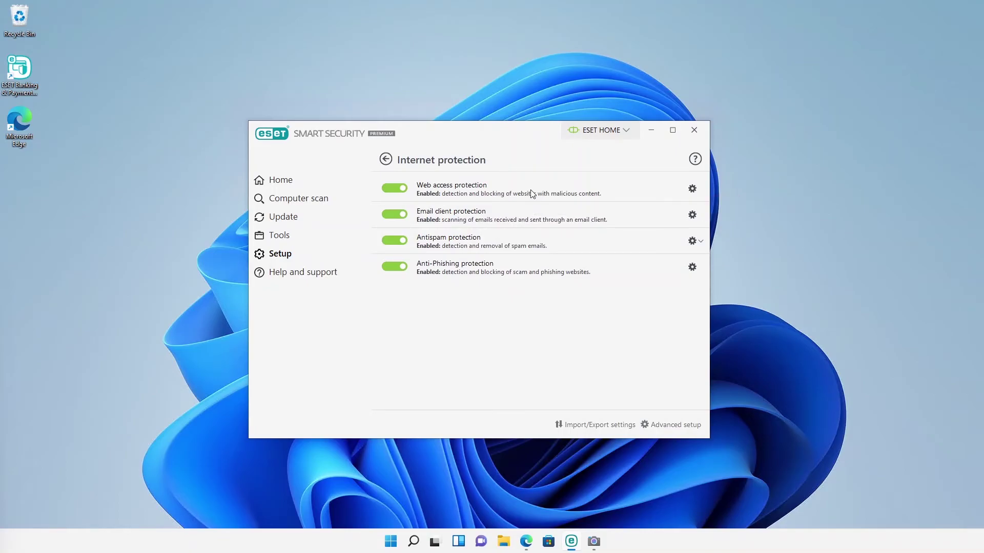
click(687, 219)
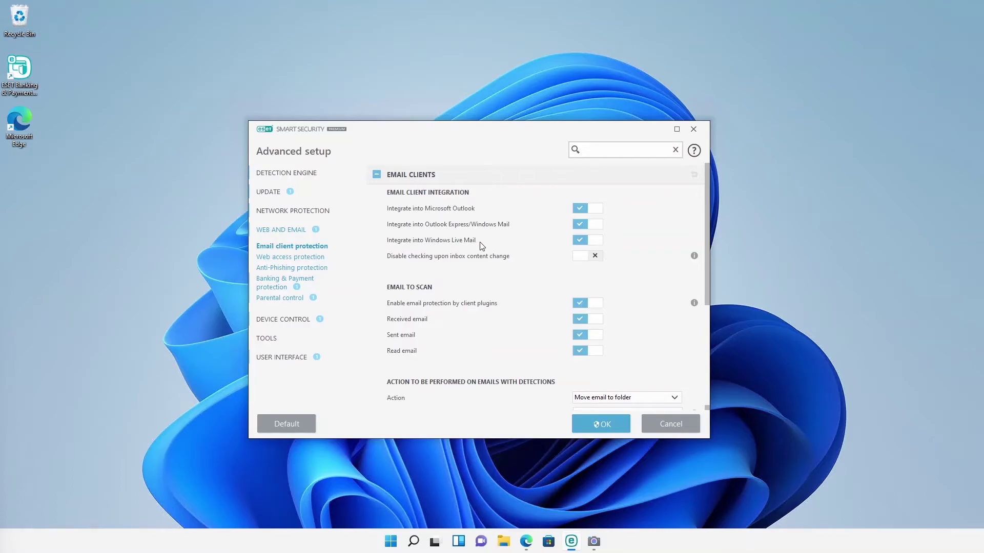
click(602, 425)
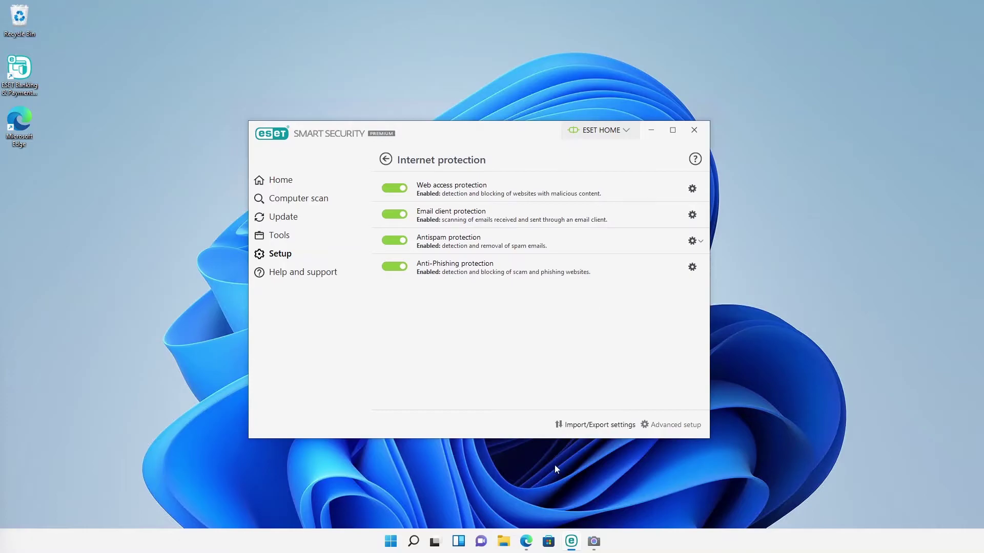
Step: Run the AMTSO Phishing Page Test from an Edge bookmark so ESET blocks it, then minimize Edge
click(527, 543)
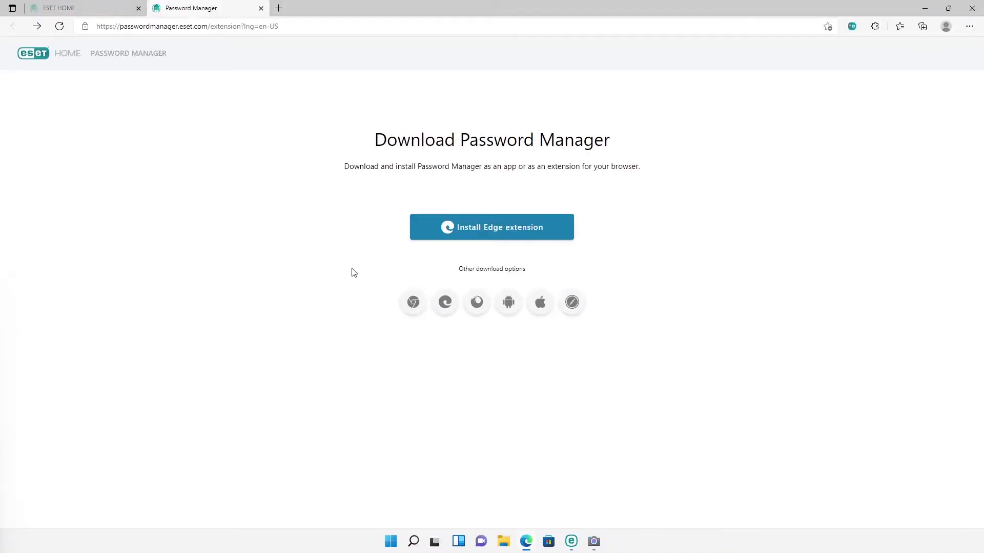
click(279, 9)
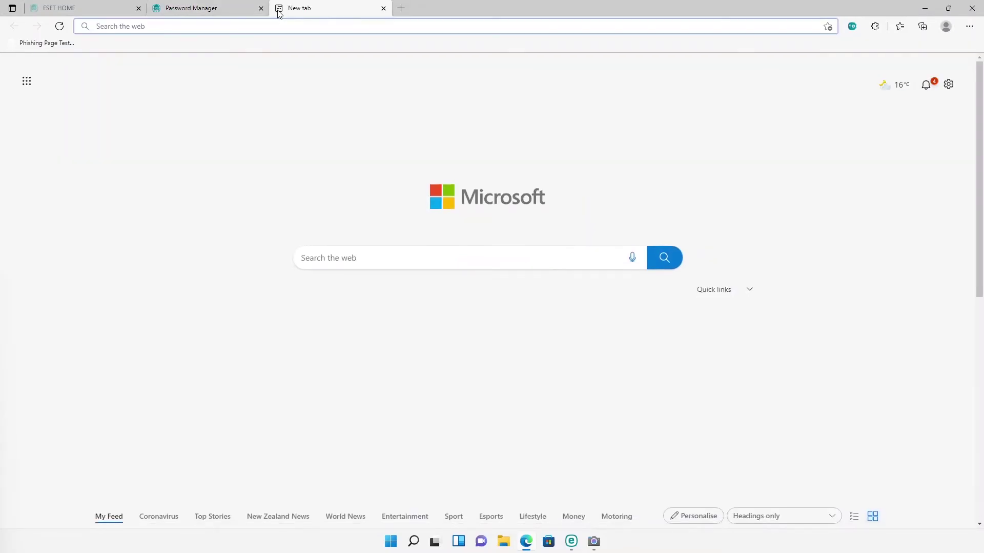
click(58, 44)
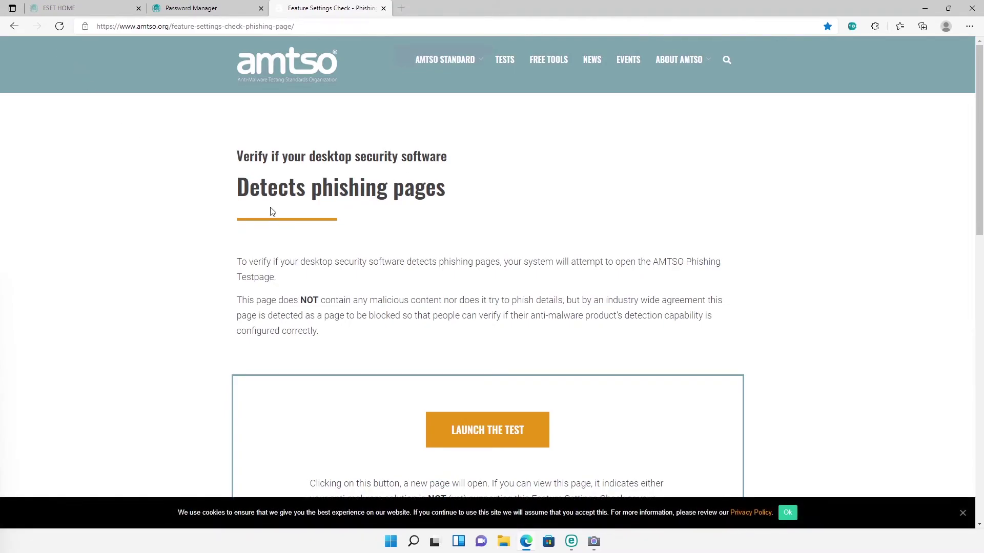
click(478, 442)
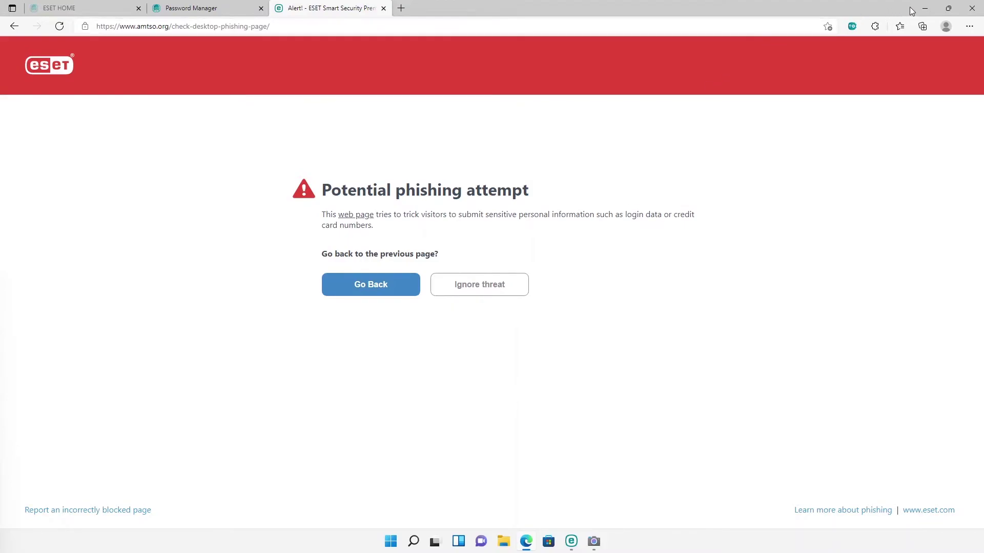
click(925, 9)
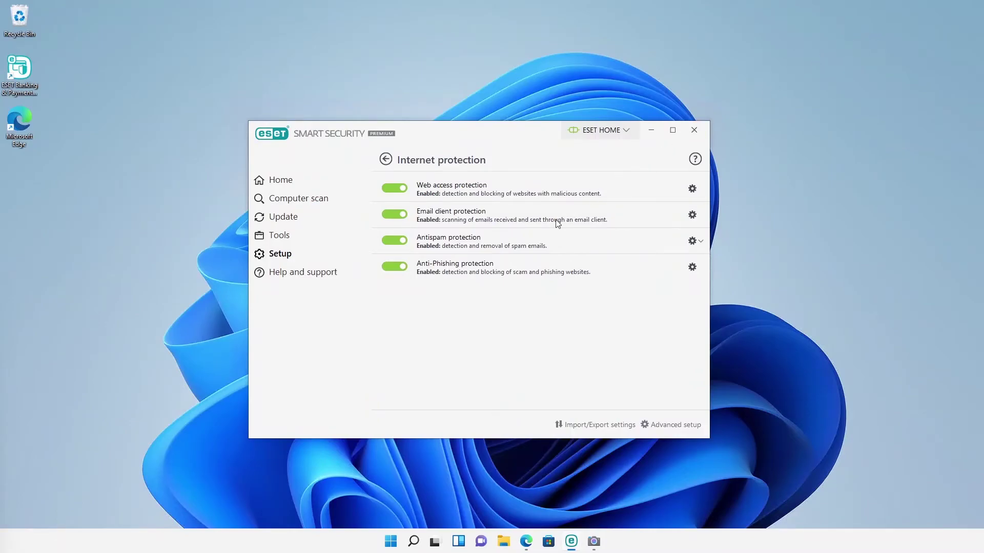
Step: Open Setup > Network protection, inspect the IDS and Botnet protection rows, then go back
click(382, 160)
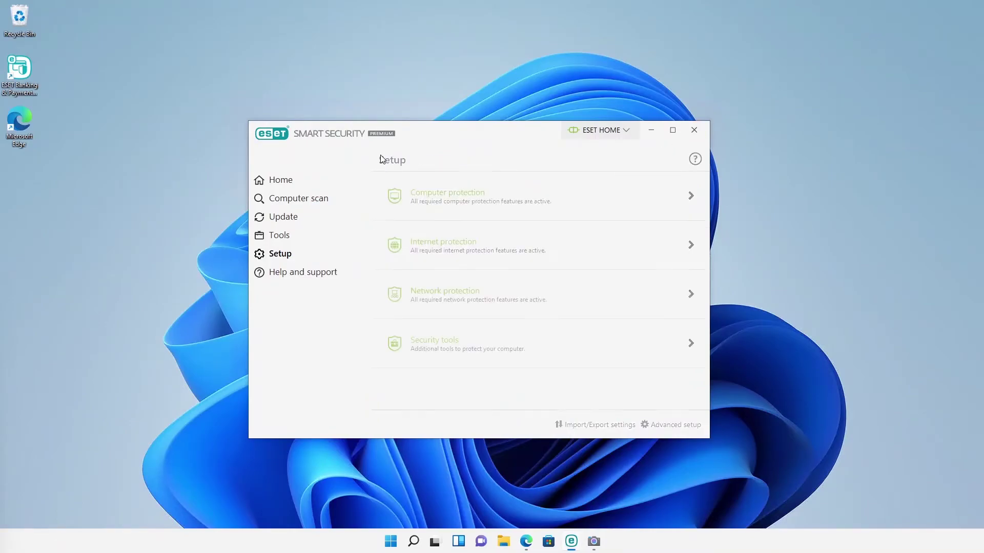
click(436, 301)
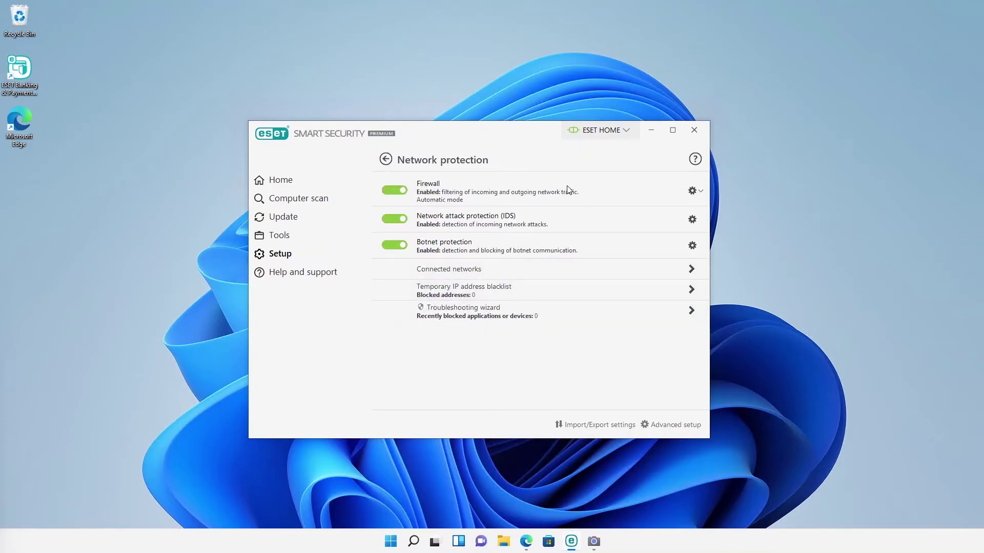
mouse_move(570, 224)
mouse_move(559, 243)
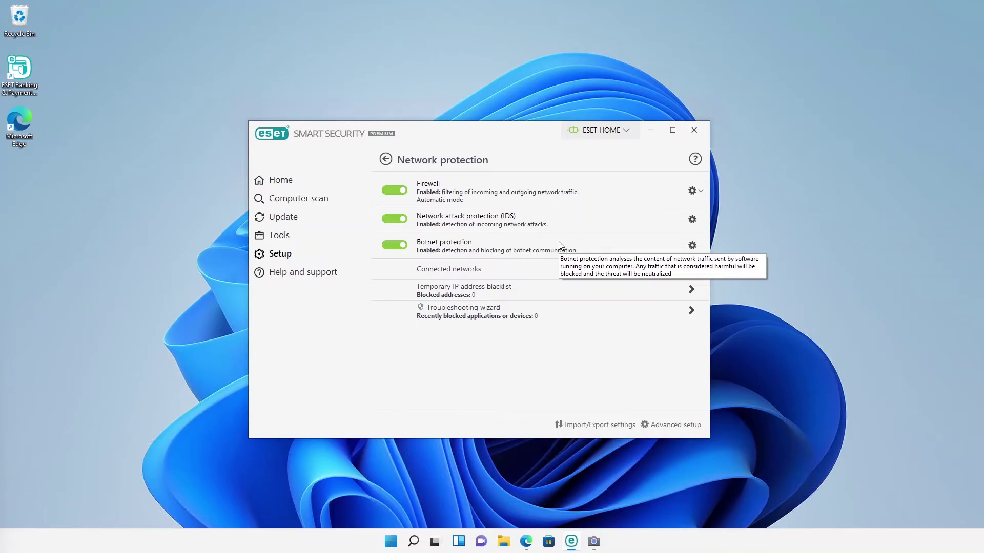
click(386, 160)
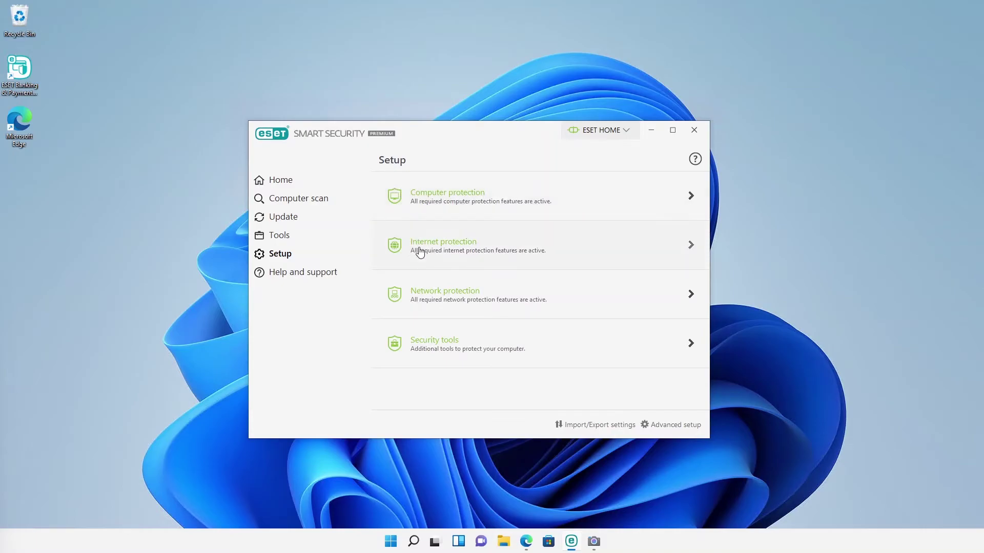
Step: Open ESET's Security tools, then switch to Edge and start a new tab
click(431, 346)
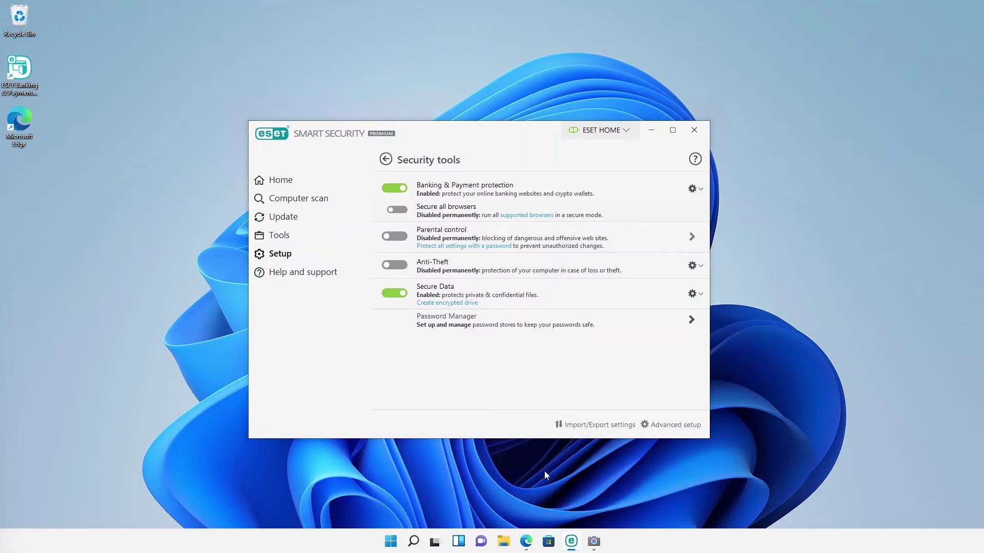
click(531, 546)
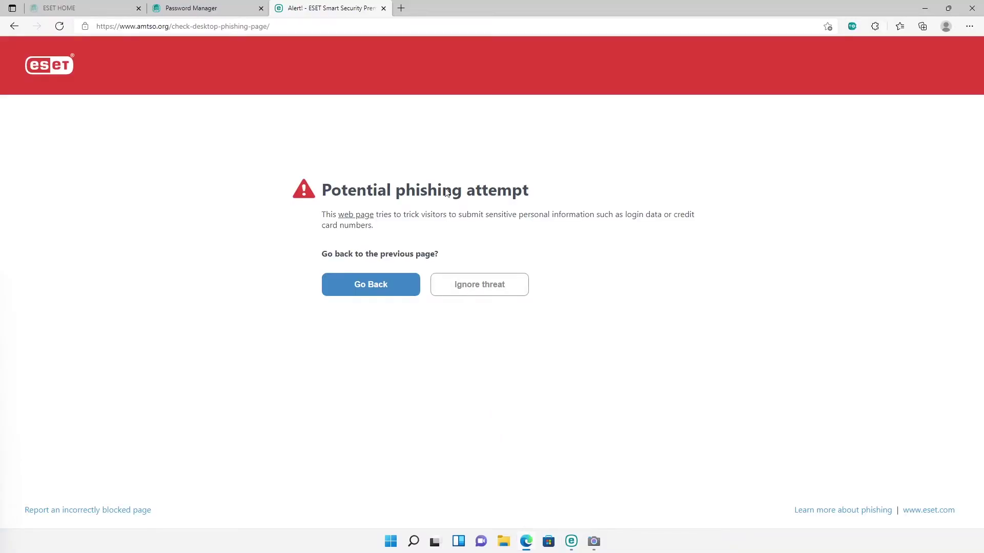
click(400, 9)
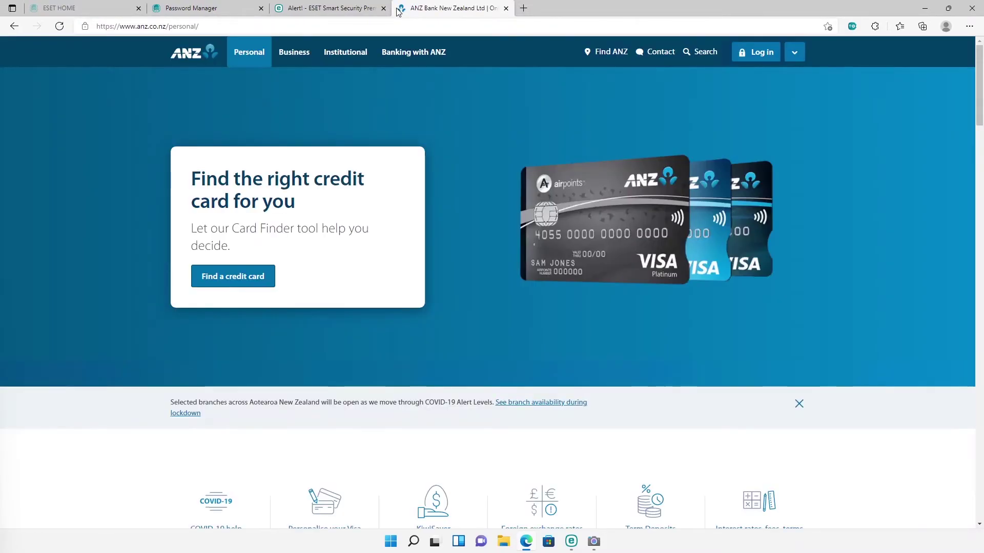
Step: Open ANZ internet banking login in ESET's secured browser, close that window, and minimize Edge
click(756, 52)
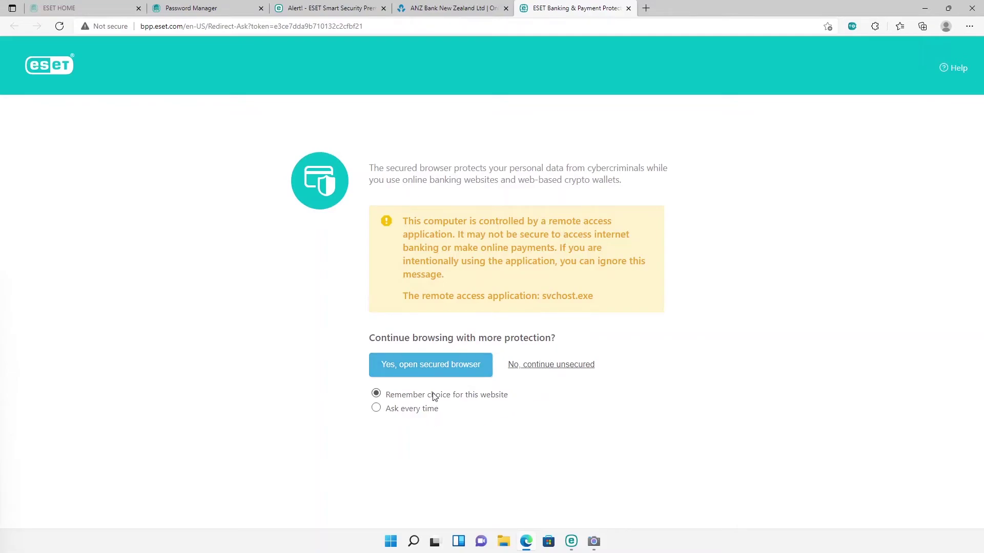
click(433, 372)
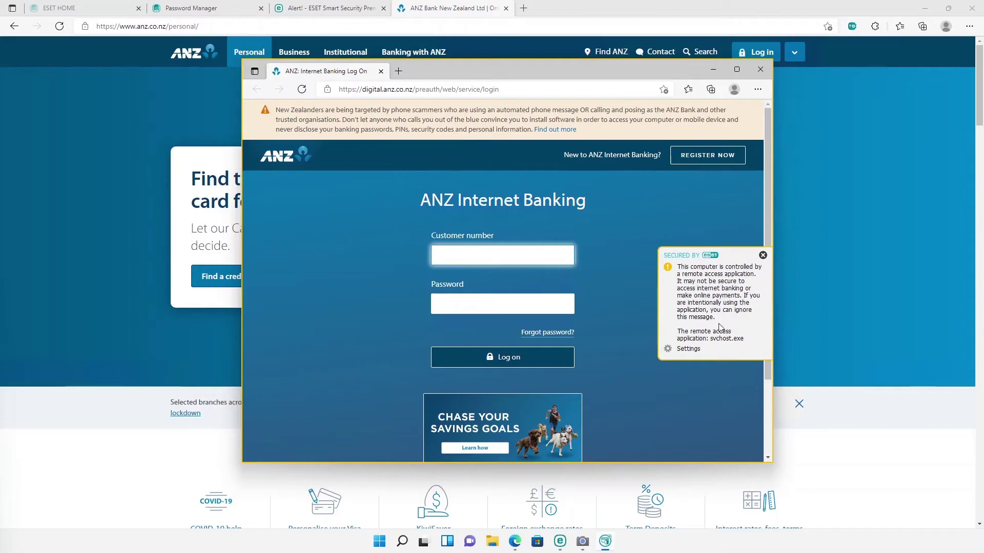
click(760, 69)
click(922, 8)
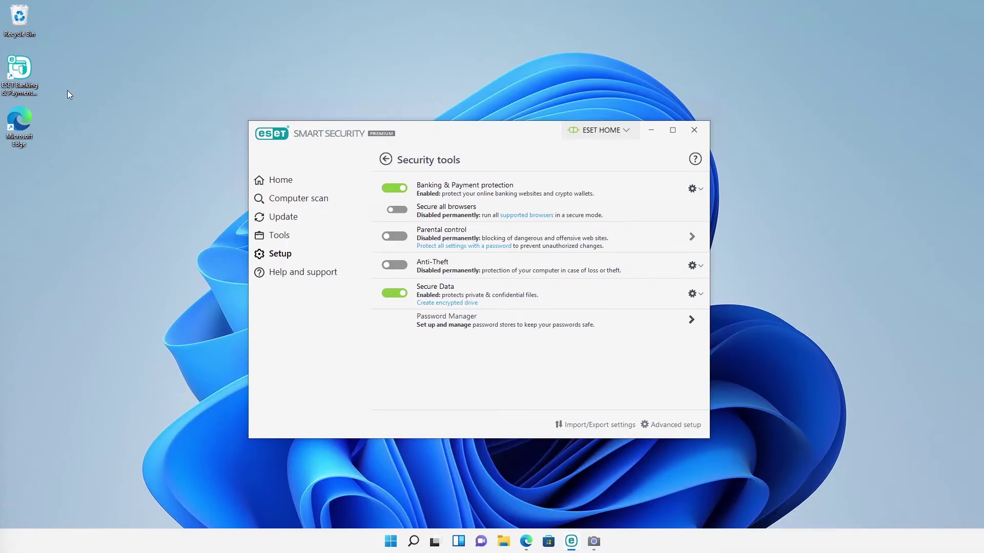
double_click(25, 75)
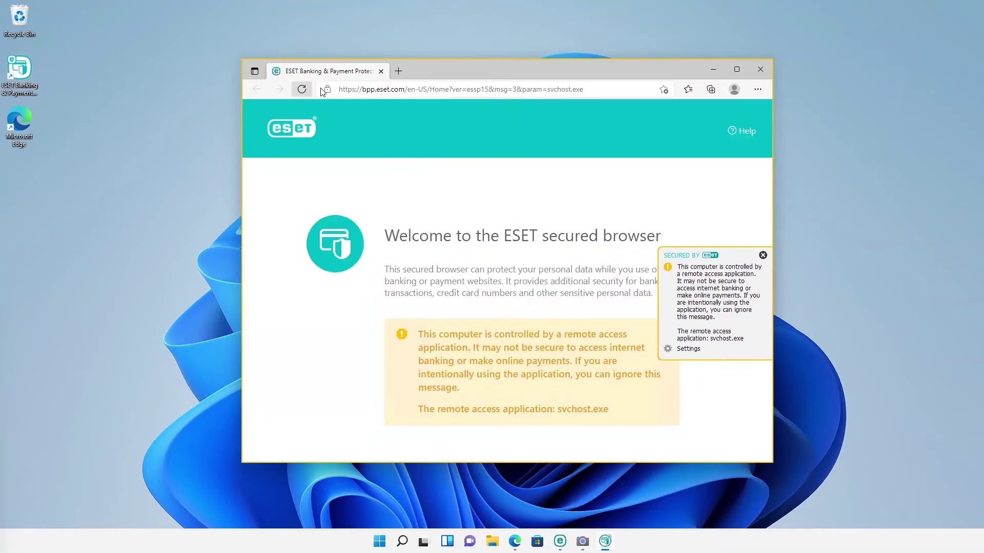
click(760, 69)
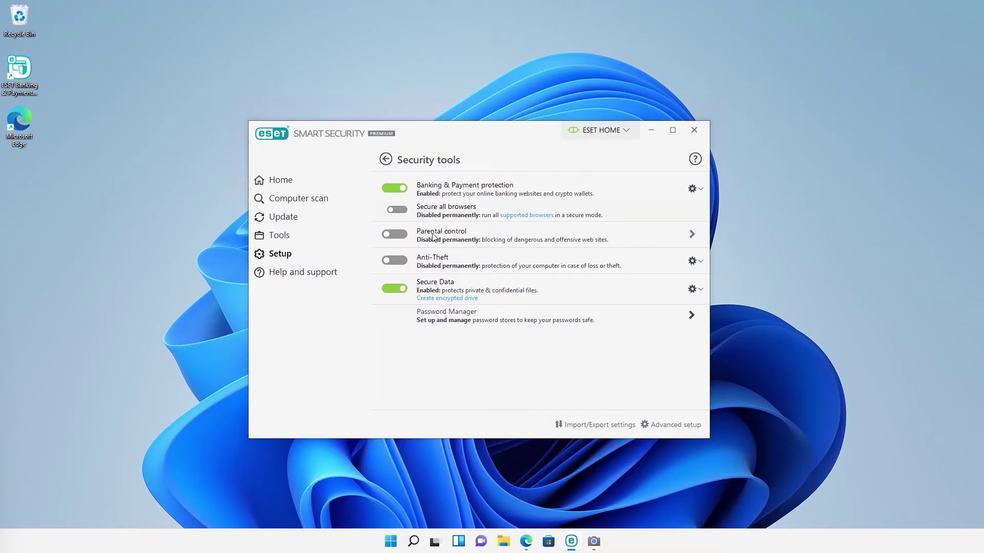
Step: Switch Parental control on and enable it for the DemoMachine/DemoUser child account, confirming with the password
click(392, 235)
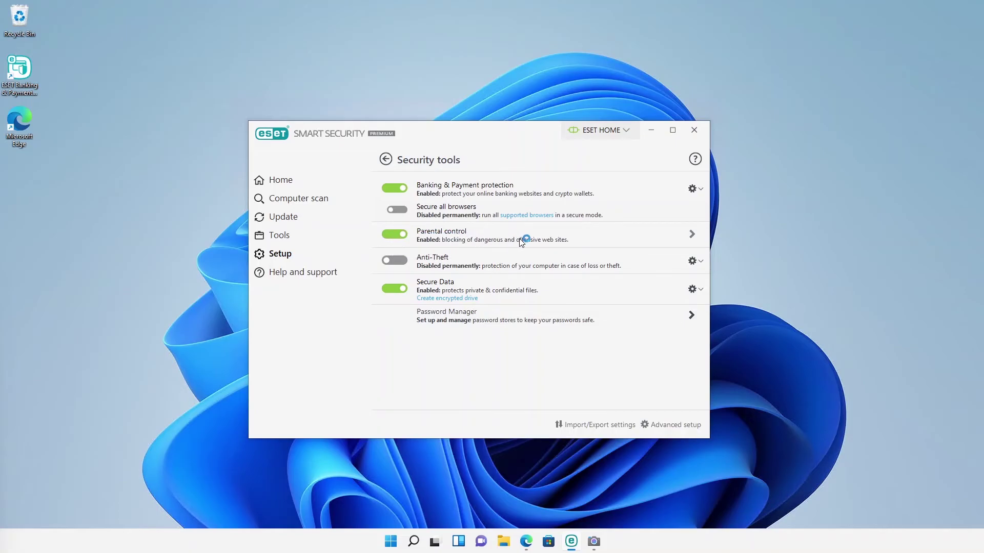
click(691, 240)
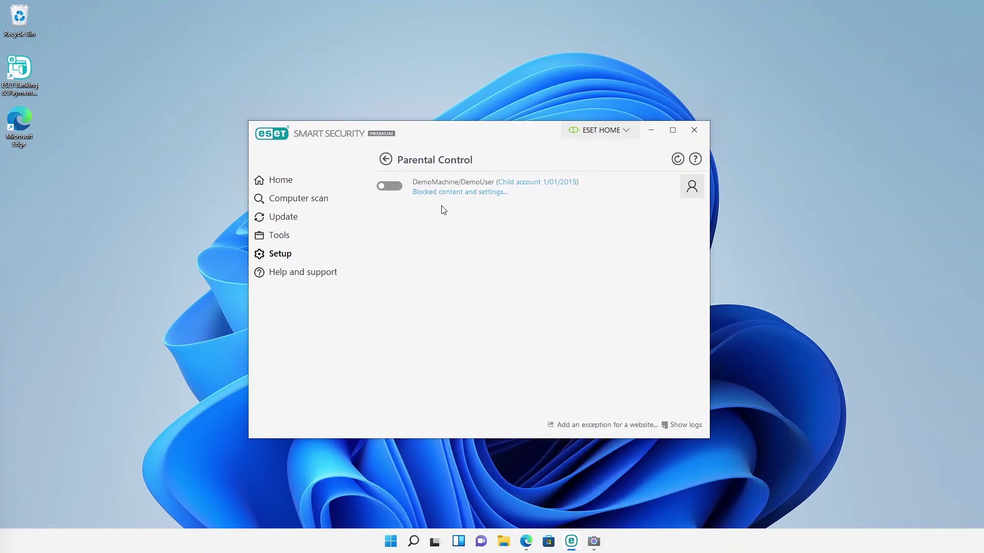
click(390, 188)
text(***)
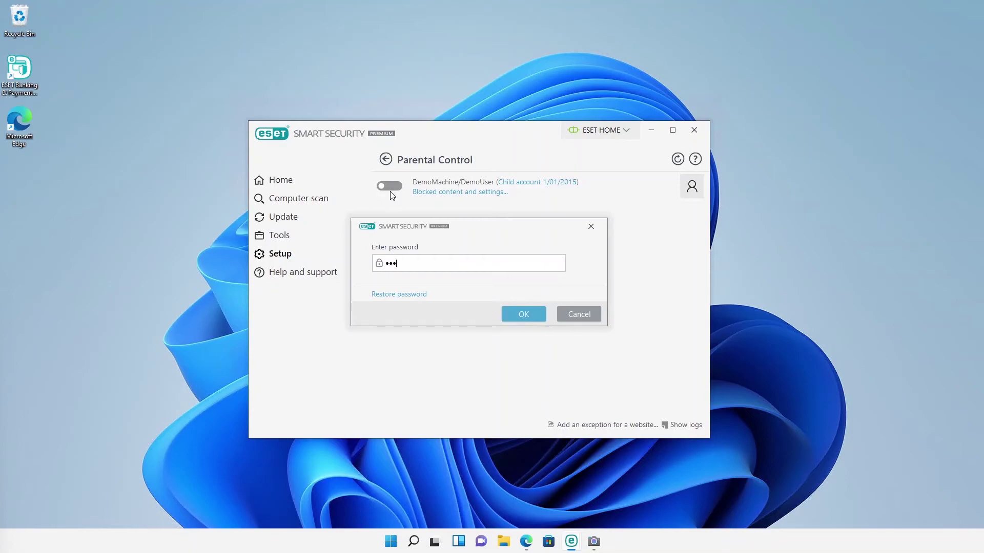
click(515, 315)
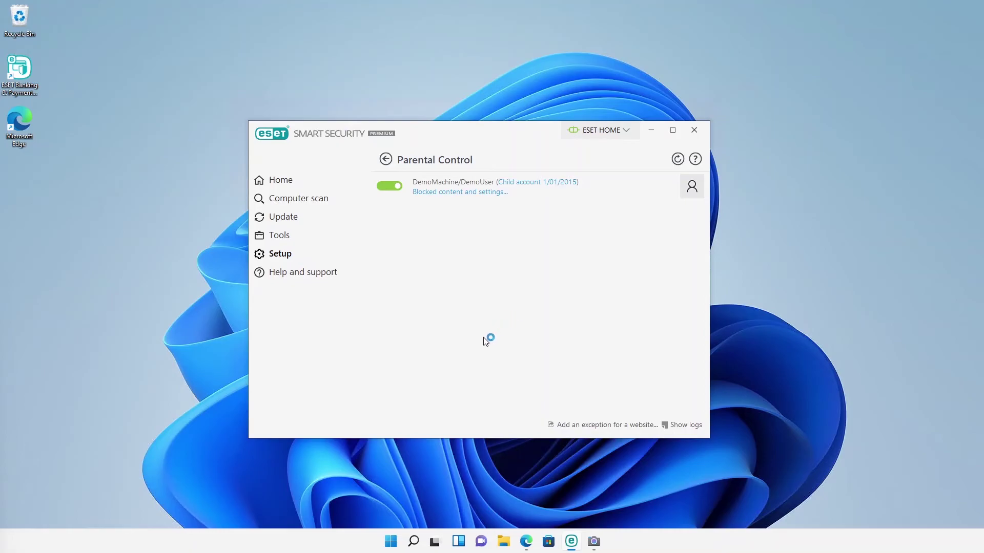
click(400, 532)
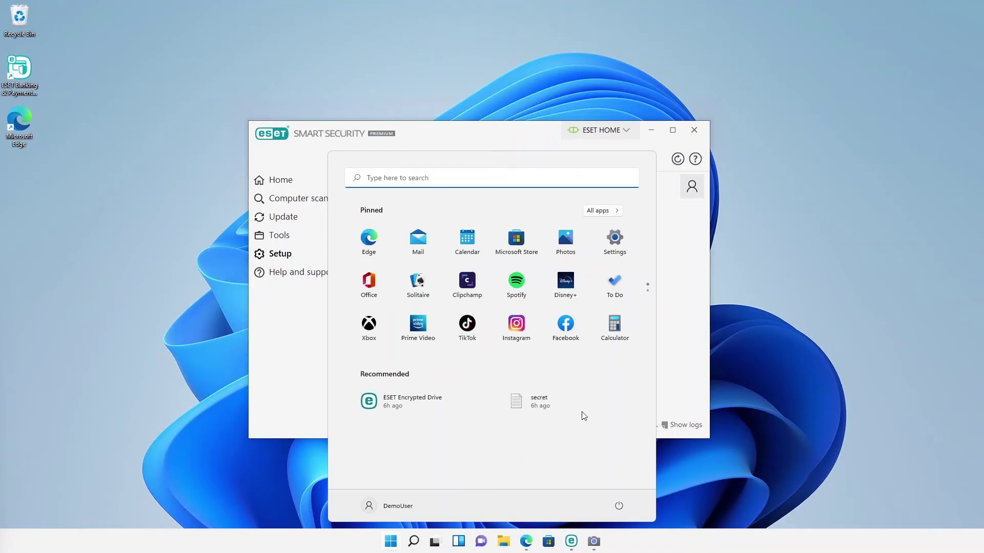
click(675, 384)
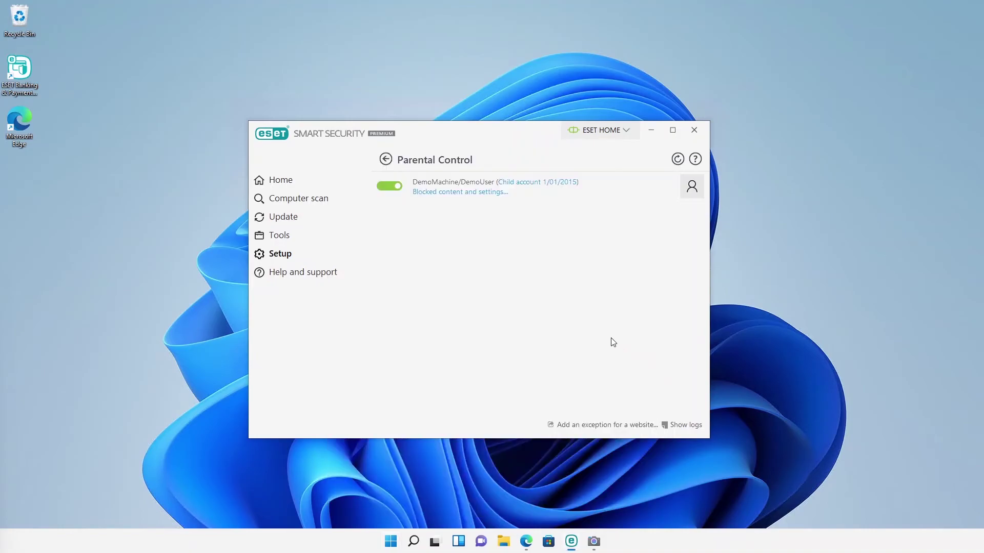
Step: Open the child account's settings with the password and leave the birthdate year unselected
click(463, 199)
text(••)
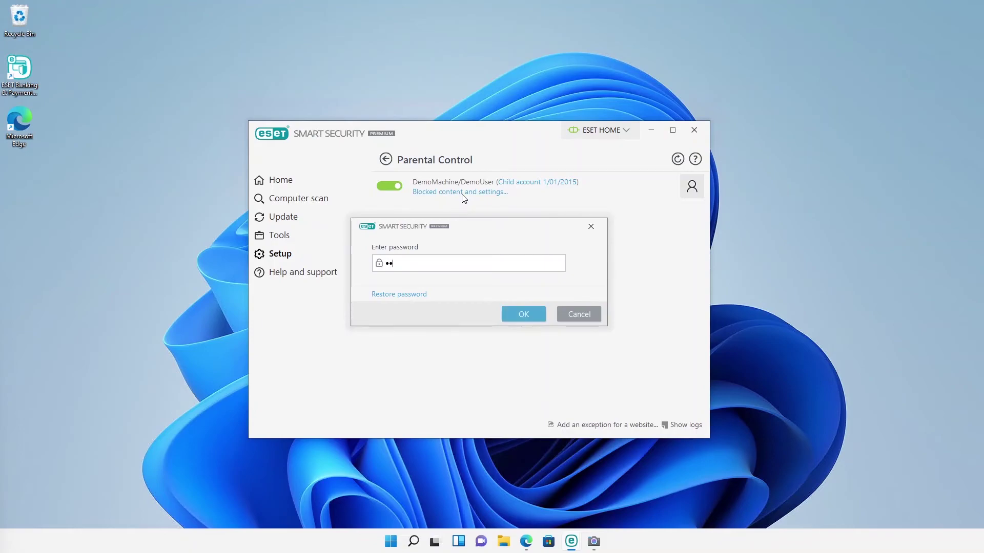
click(523, 314)
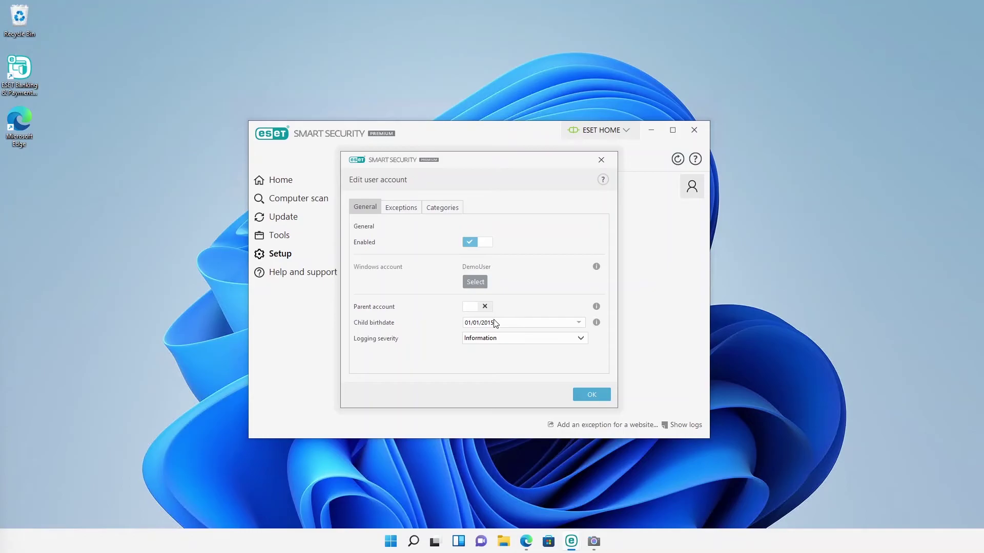
click(506, 325)
click(513, 308)
Step: Keep Business & Careers allowed and 18+ categories like Adult blocked, then save the categories
click(449, 214)
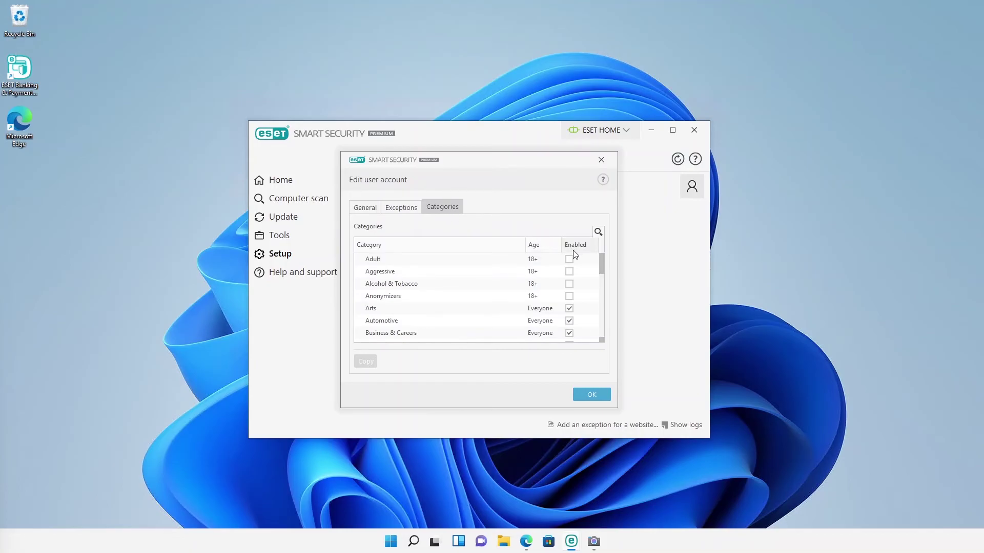
click(569, 334)
click(570, 334)
scroll(460, 311, down, 1)
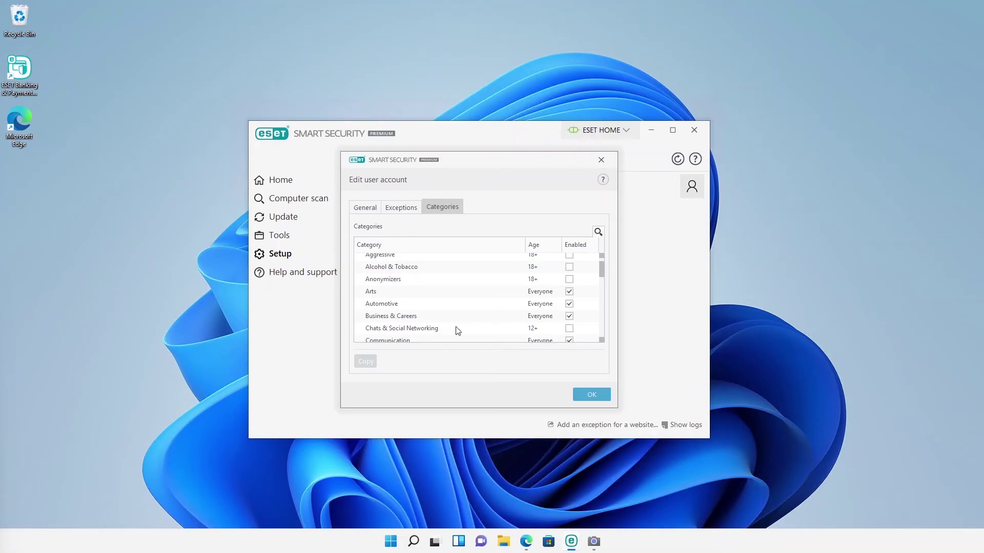
click(589, 404)
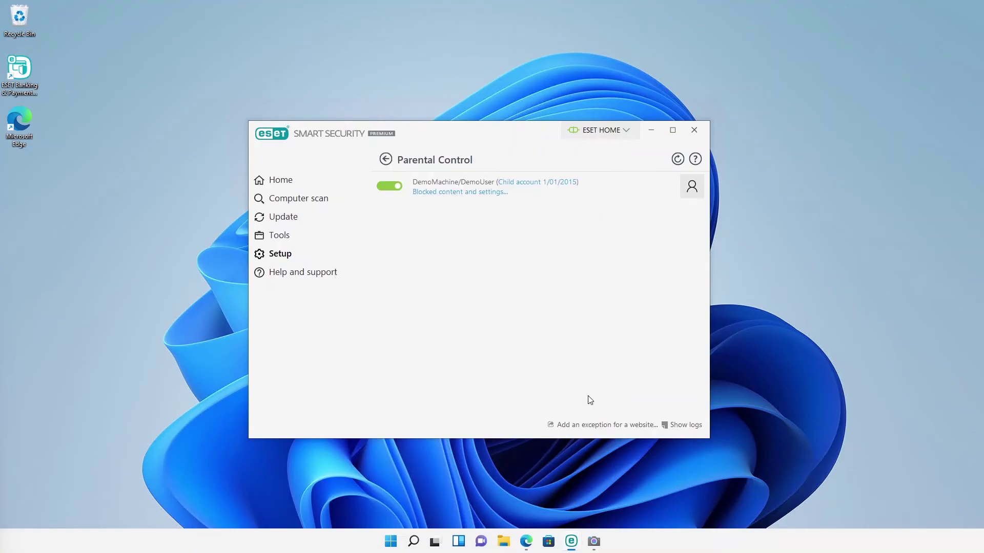
Step: Go to instagram.com in a new Edge tab to trigger ESET's 'Web site blocked' page
click(526, 541)
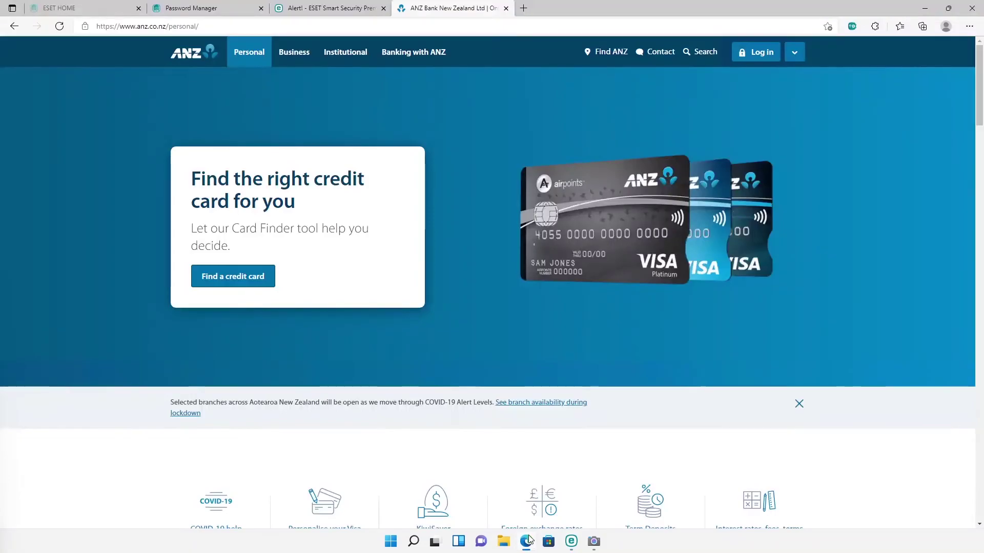
click(523, 8)
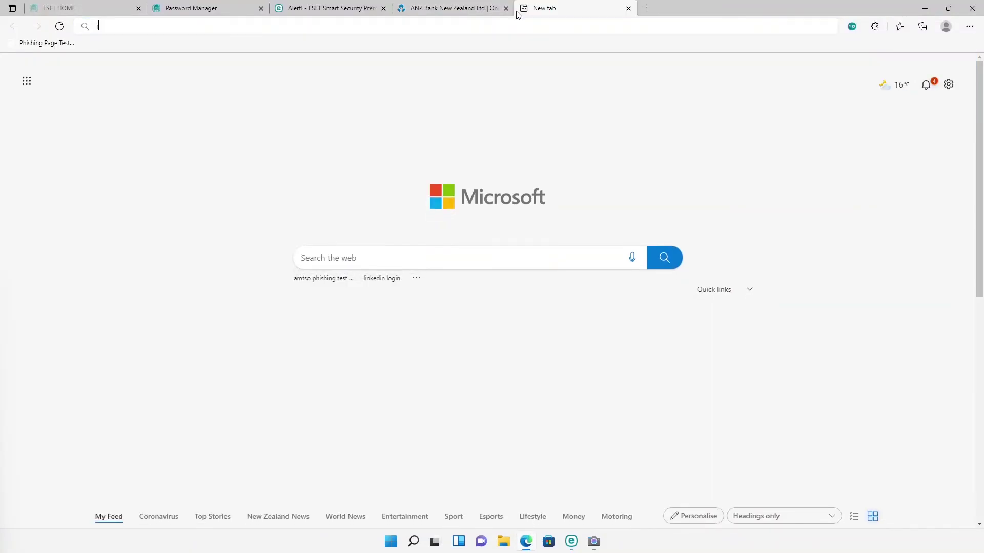
text(instagram.com)
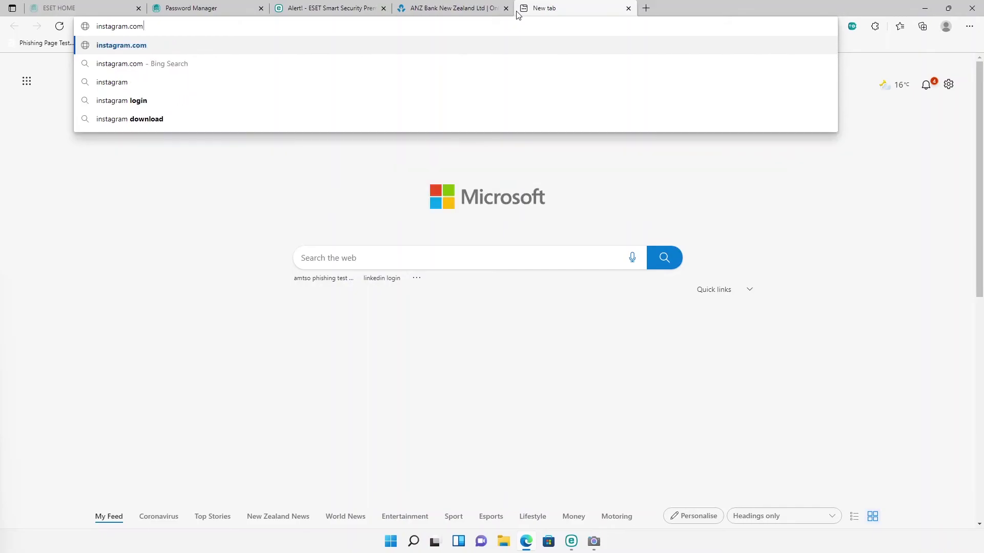
key(Return)
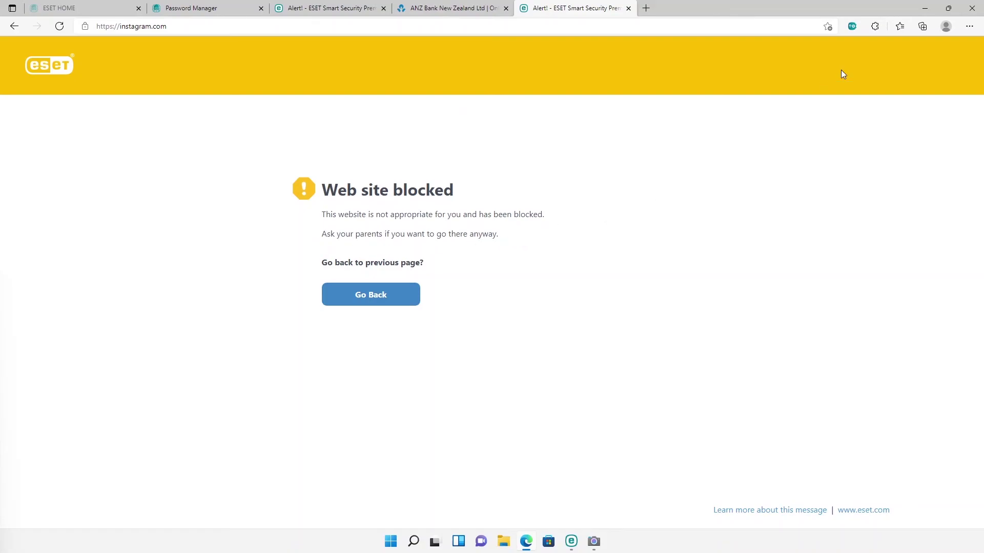
Step: Return to ESET's Security tools and check the connected ESET HOME account details
click(925, 9)
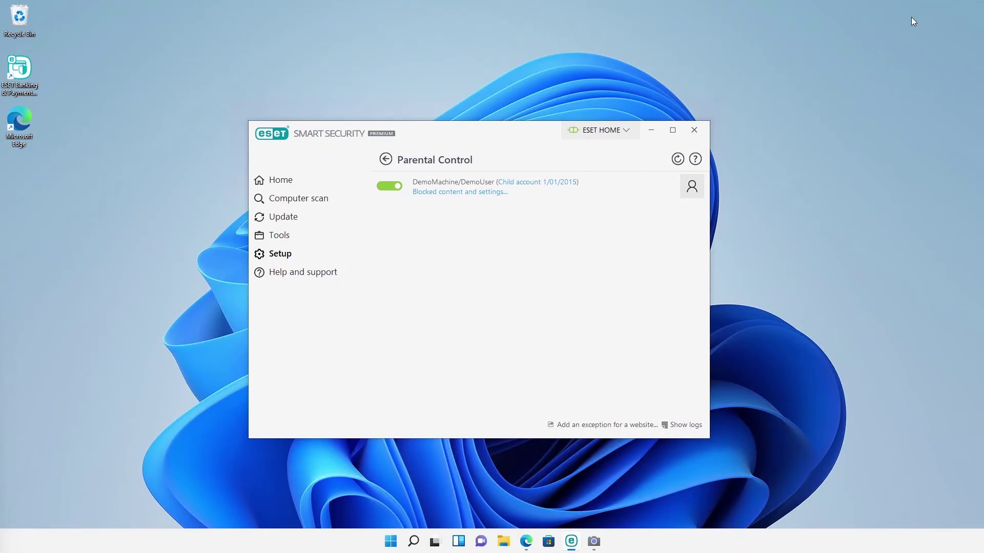
click(385, 164)
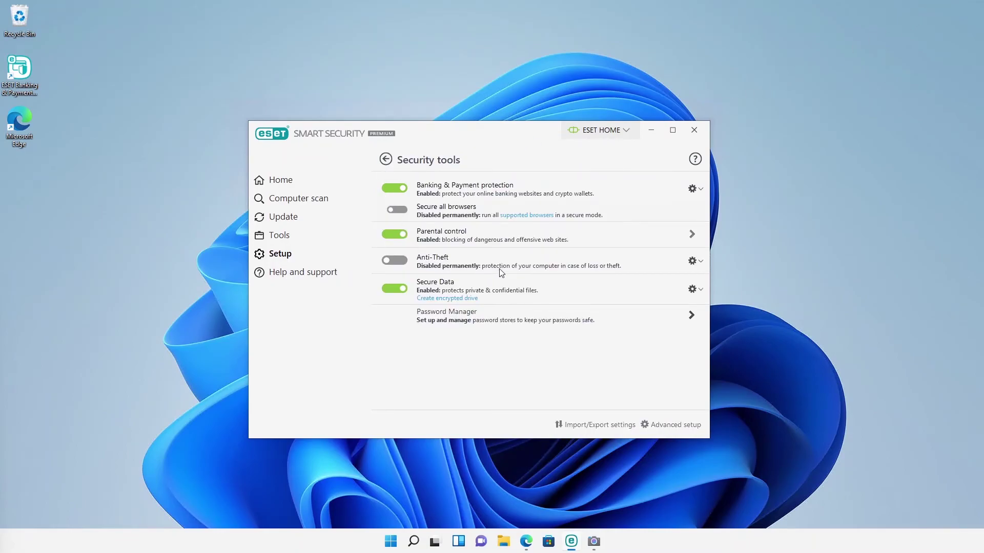
mouse_move(507, 273)
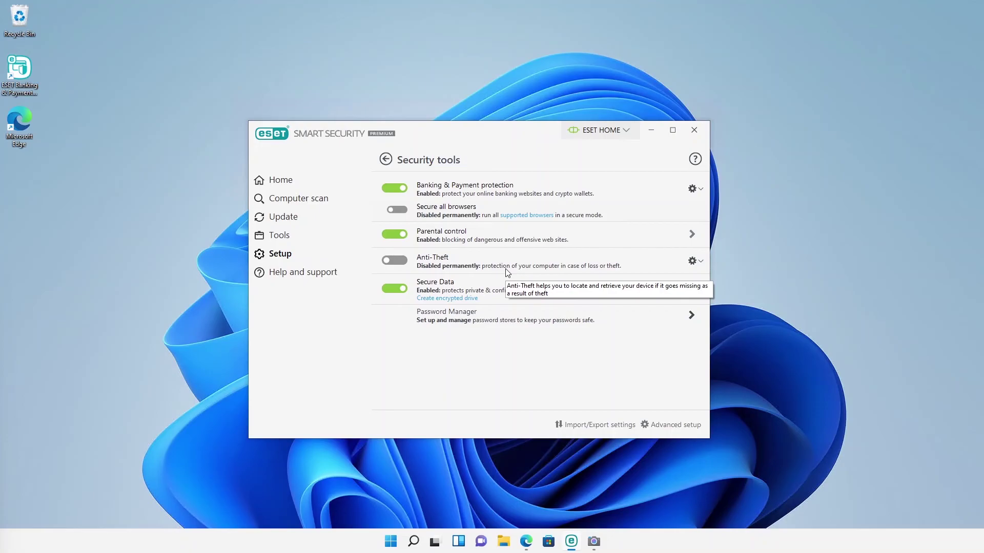
click(593, 131)
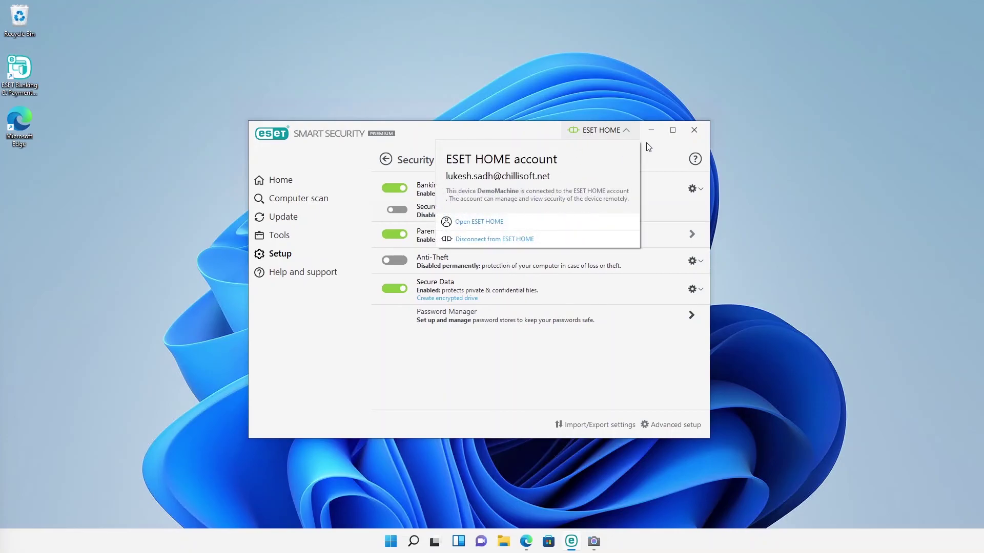
click(626, 134)
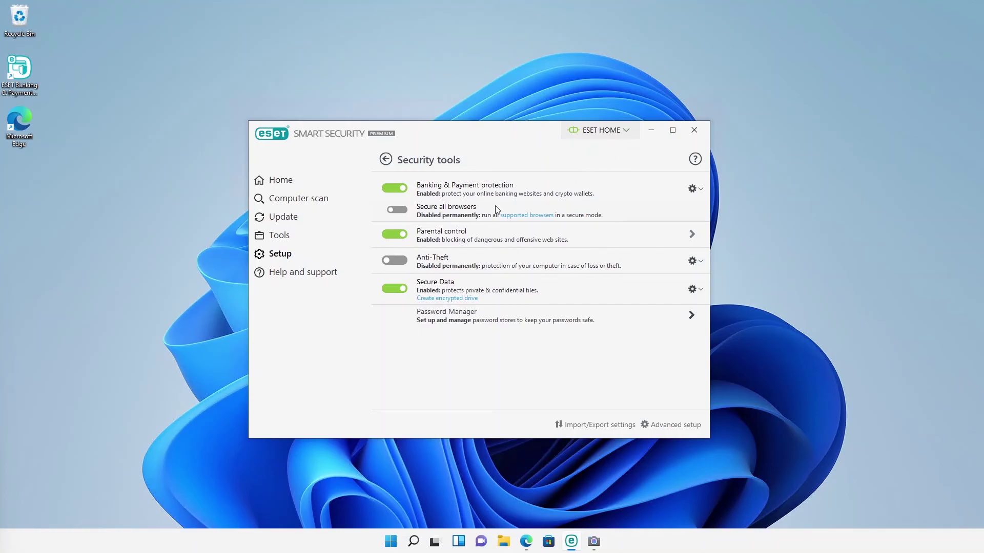
Step: Enable Anti-Theft with the password and skip finishing setup on the web portal
click(391, 262)
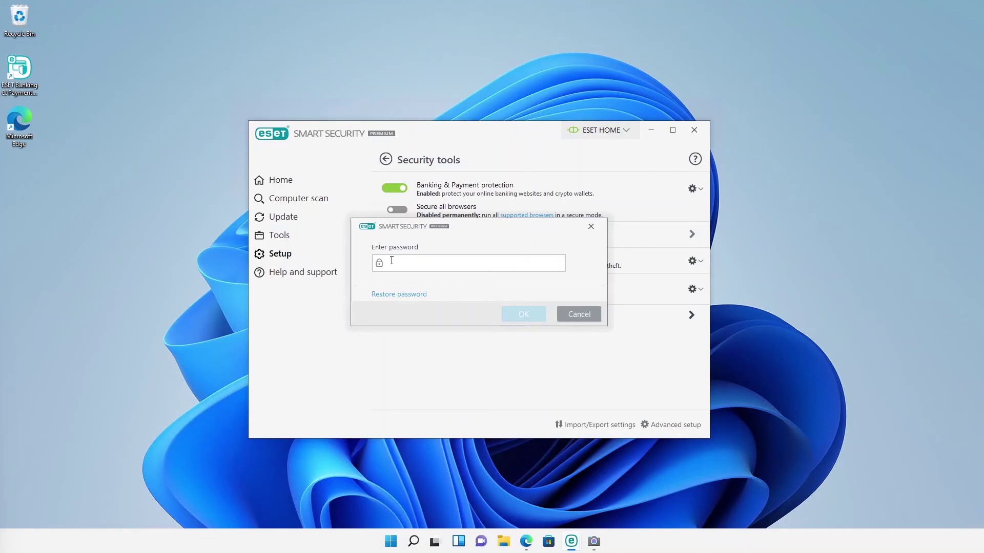
text(••)
click(508, 316)
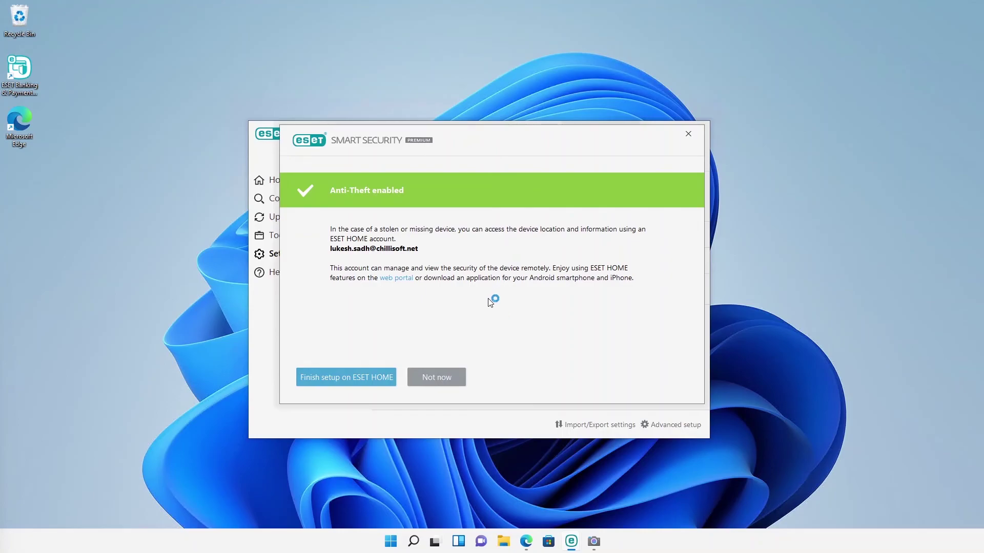
click(443, 379)
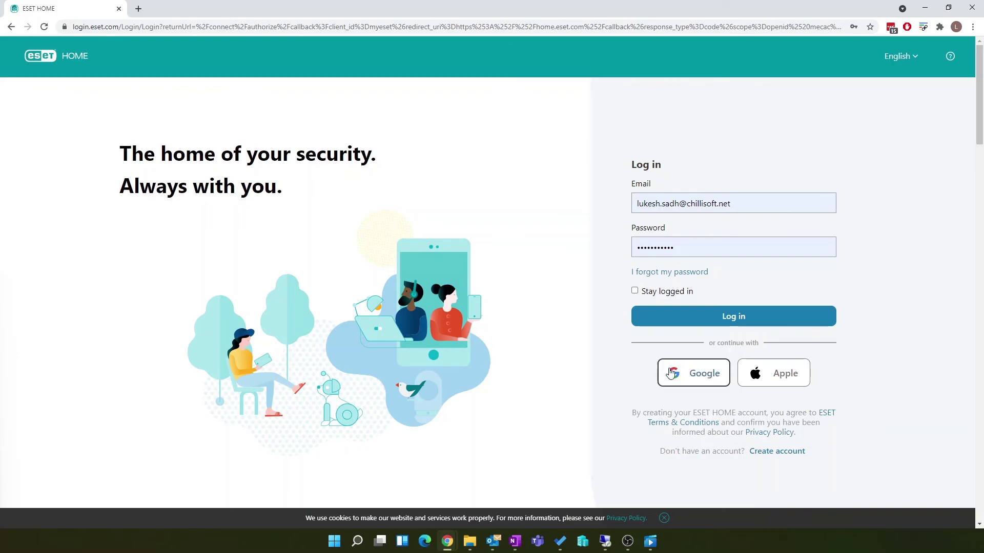
Step: Log in to ESET HOME, mark DemoMachine as missing, refresh, and enlarge its 29.10.2021 23:15 webcam photo
click(687, 325)
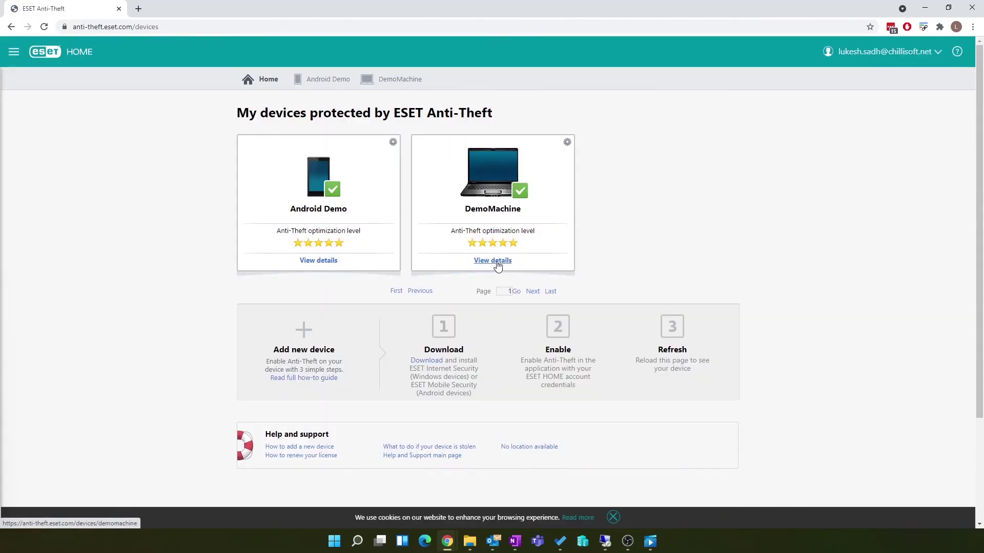
click(496, 265)
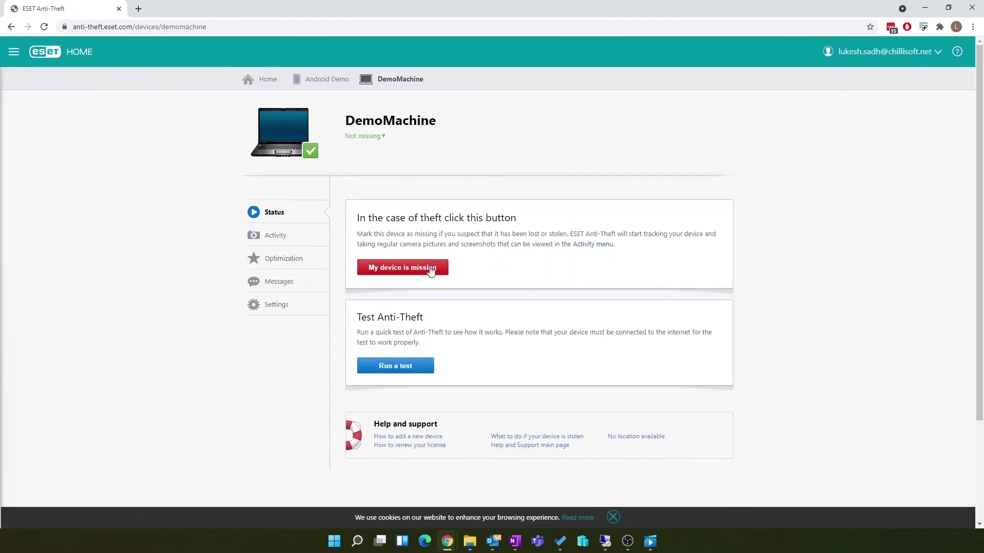
click(424, 270)
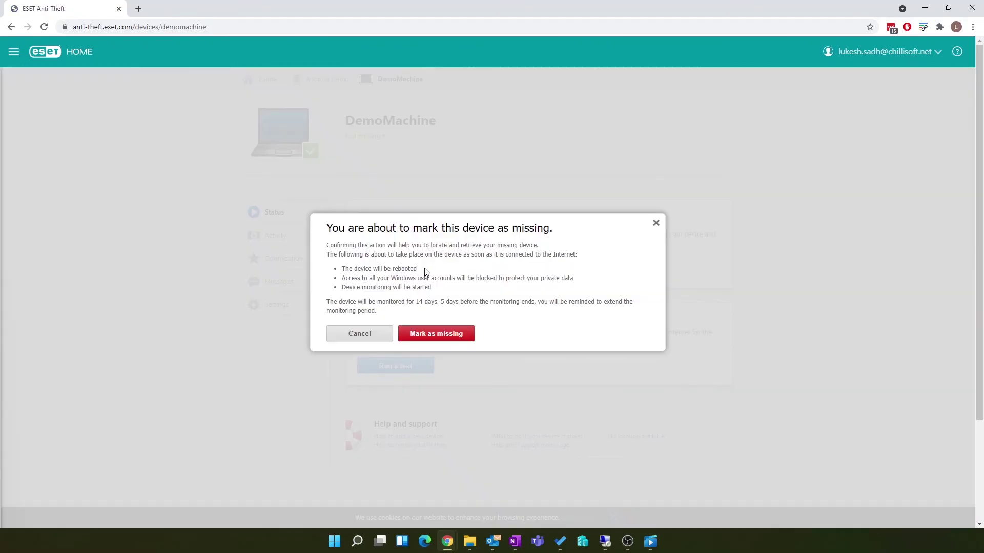
click(434, 336)
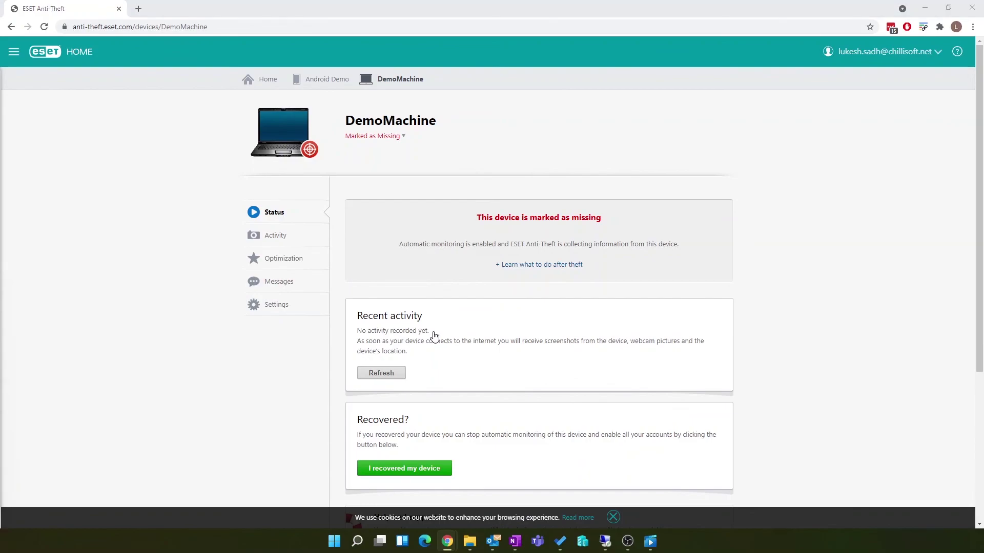
click(399, 375)
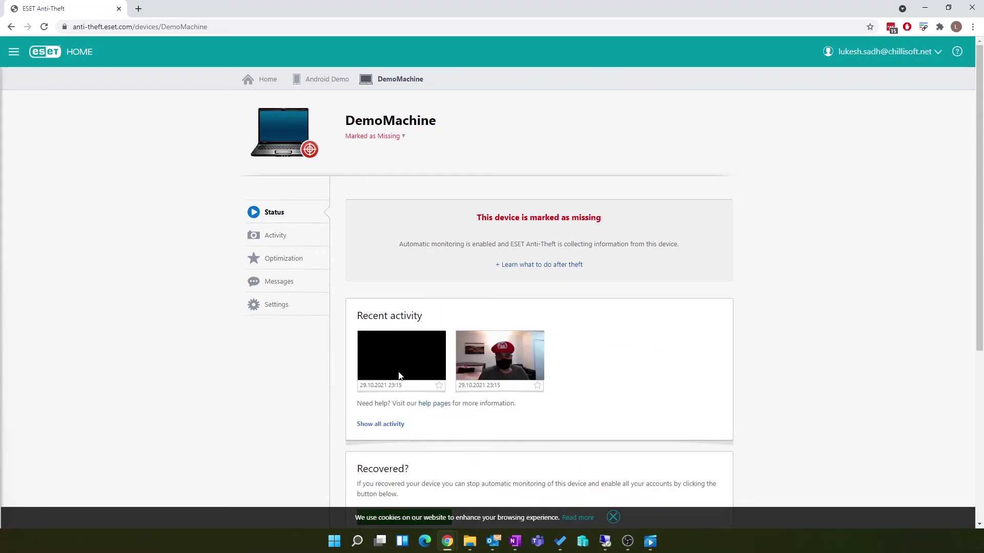
click(491, 367)
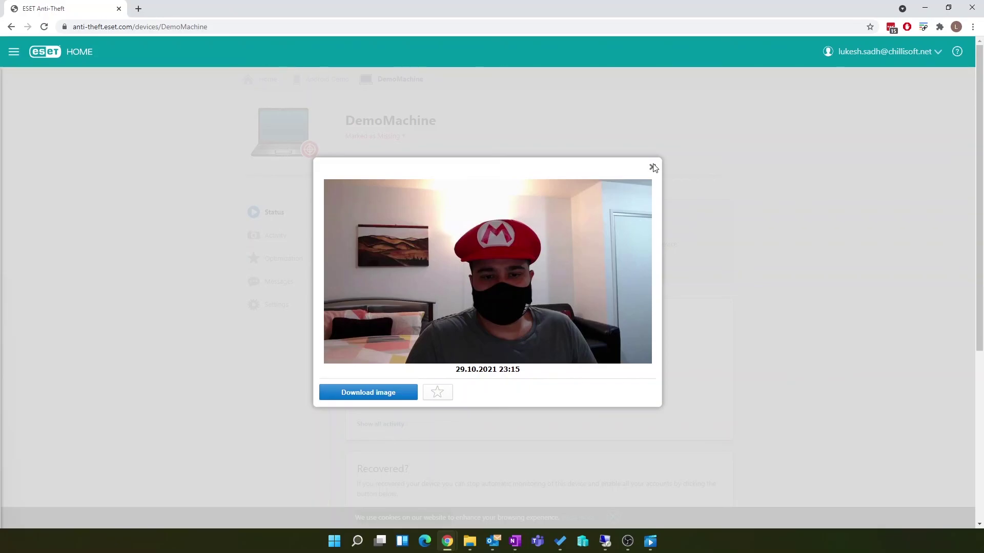
Step: Close the webcam photo and open Security report from ESET's full tools list
click(652, 167)
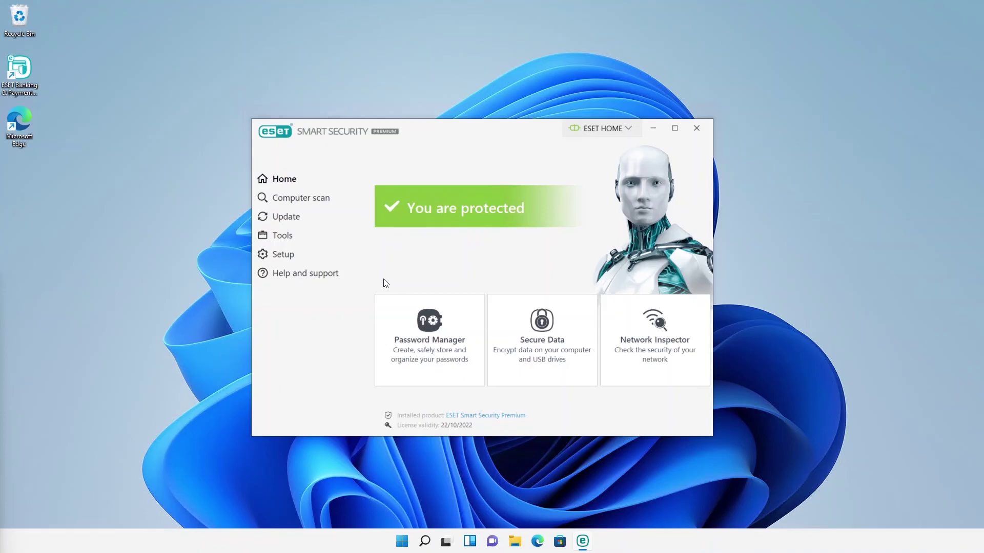
click(302, 239)
click(661, 423)
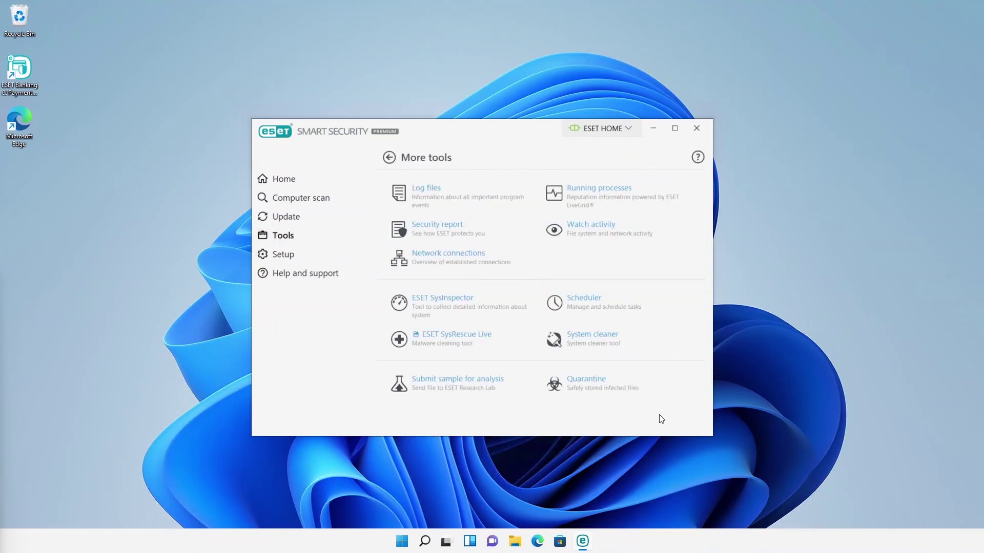
click(471, 240)
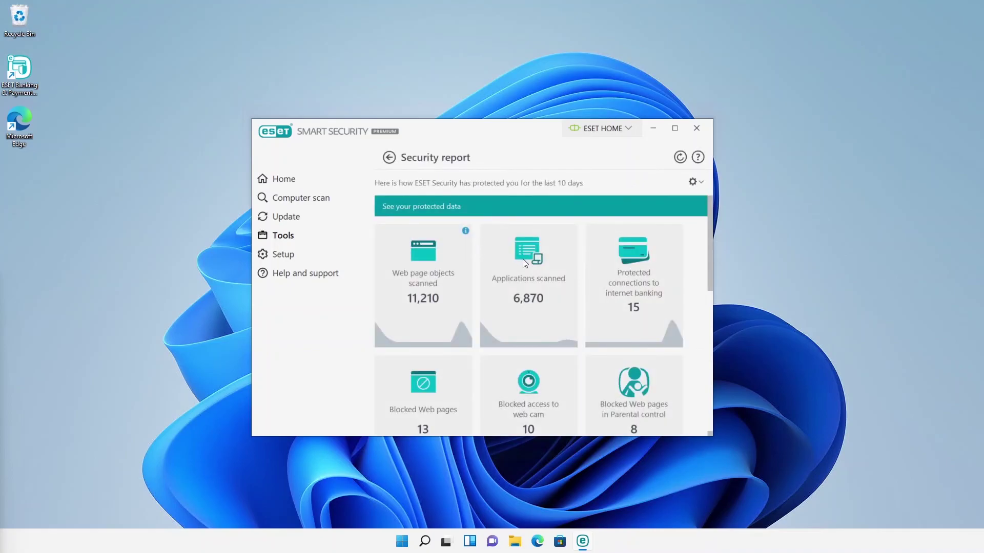
Step: Scroll through the 10-day report tiles, including 11,210 web page objects and 44,682 other objects scanned
mouse_move(463, 338)
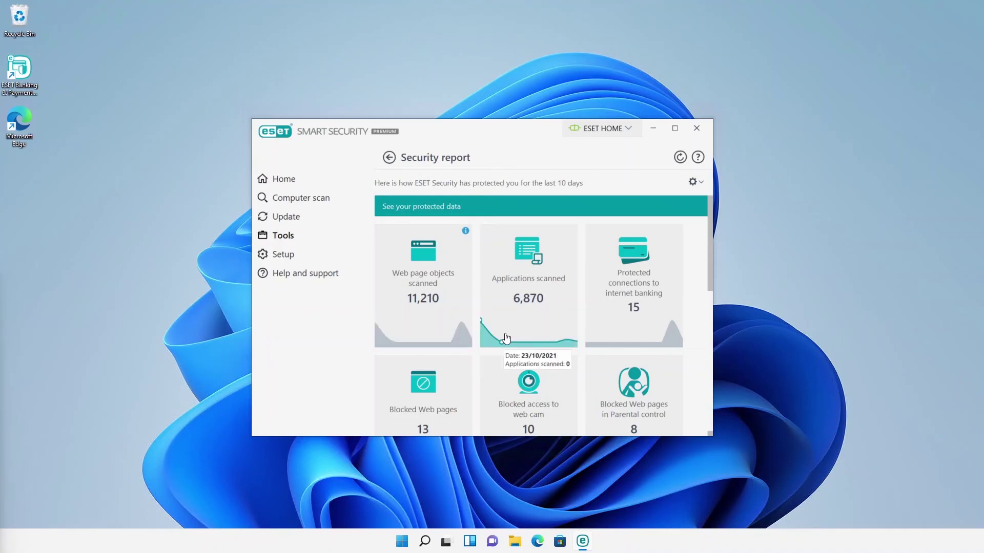
mouse_move(508, 335)
scroll(552, 419, down, 1)
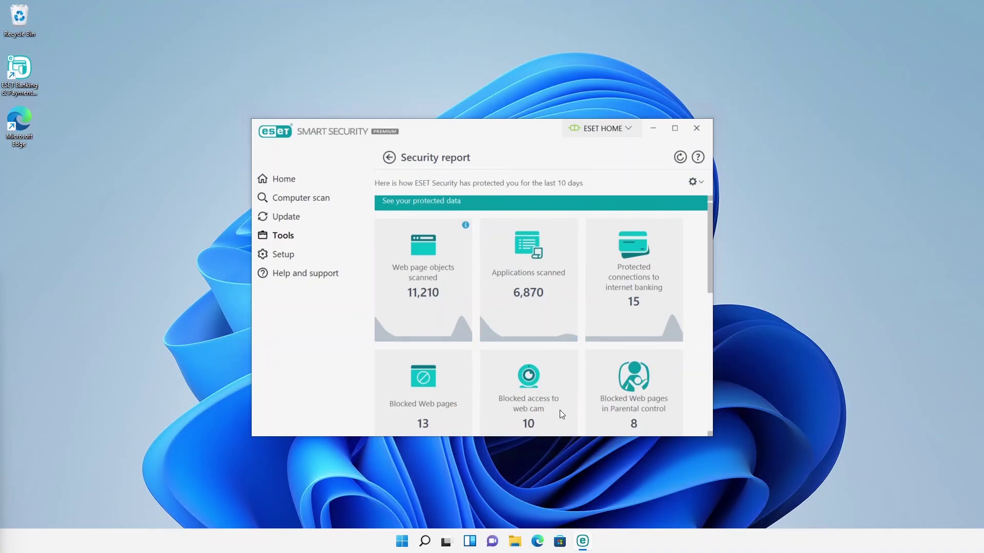
scroll(560, 410, down, 3)
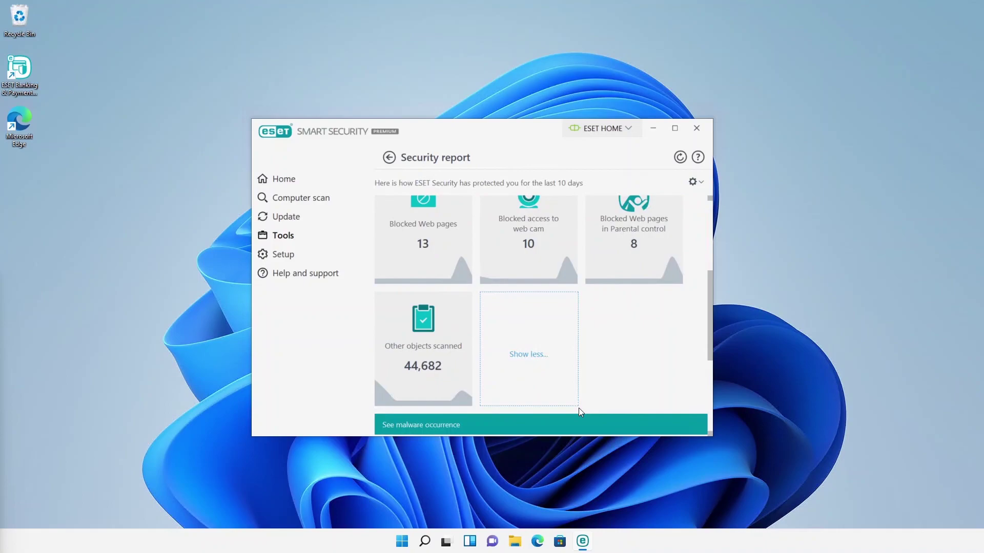